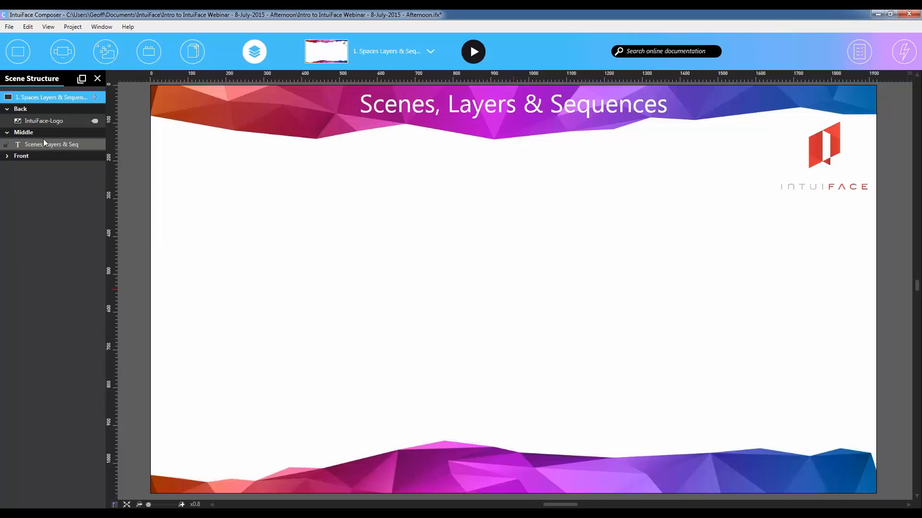
- Expand the Front layer and inspect the title text in the Middle layer and the logo in the Back layer
left_click(7, 156)
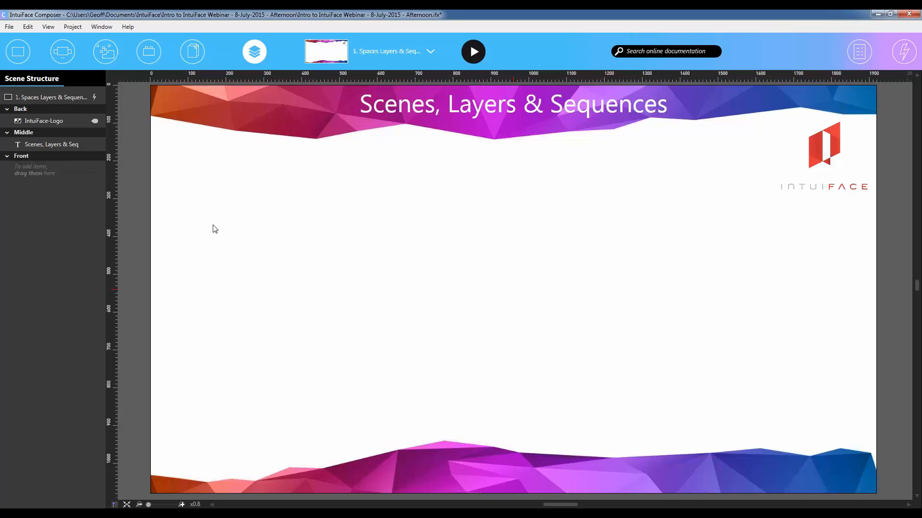
left_click(447, 111)
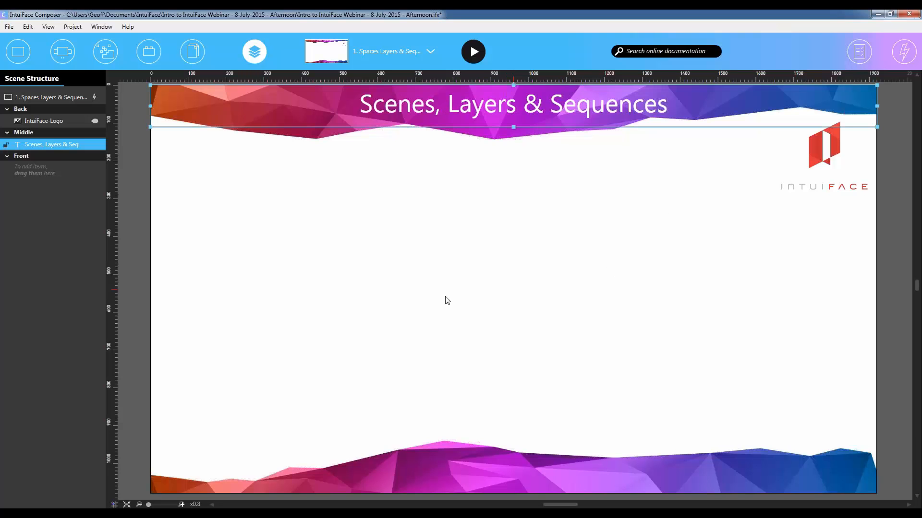
left_click(54, 122)
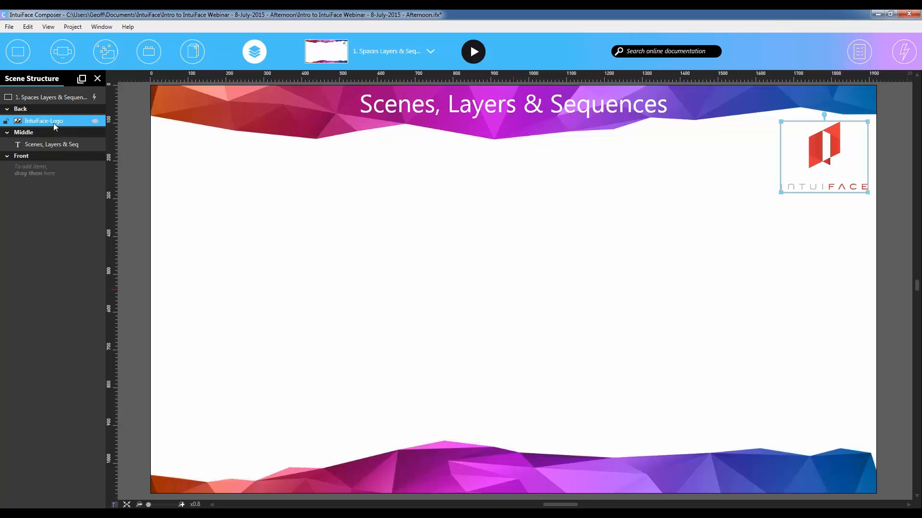
left_click(754, 222)
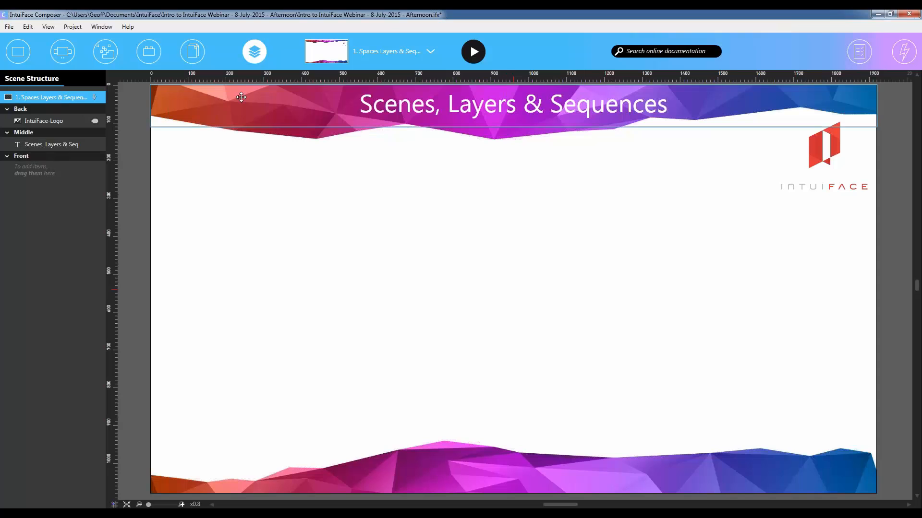
- Examine the project's scene list and its Philosophy & Concepts group, ending on the scene 1. Spaces Layers & Sequences
left_click(431, 56)
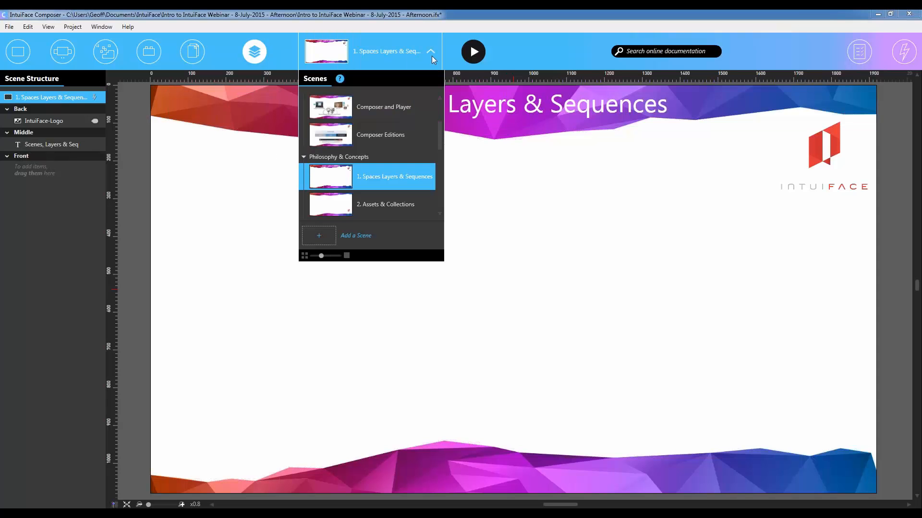
scroll(419, 148, "down", 10)
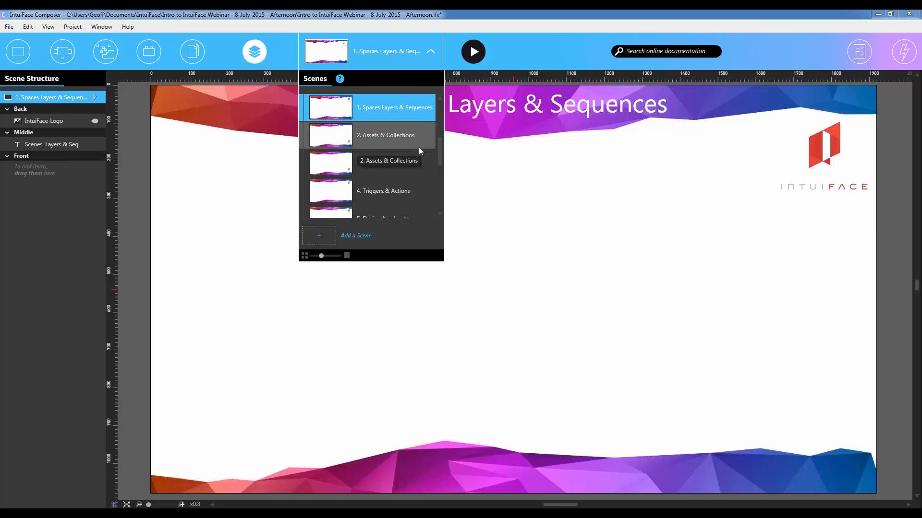
scroll(419, 150, "up", 12)
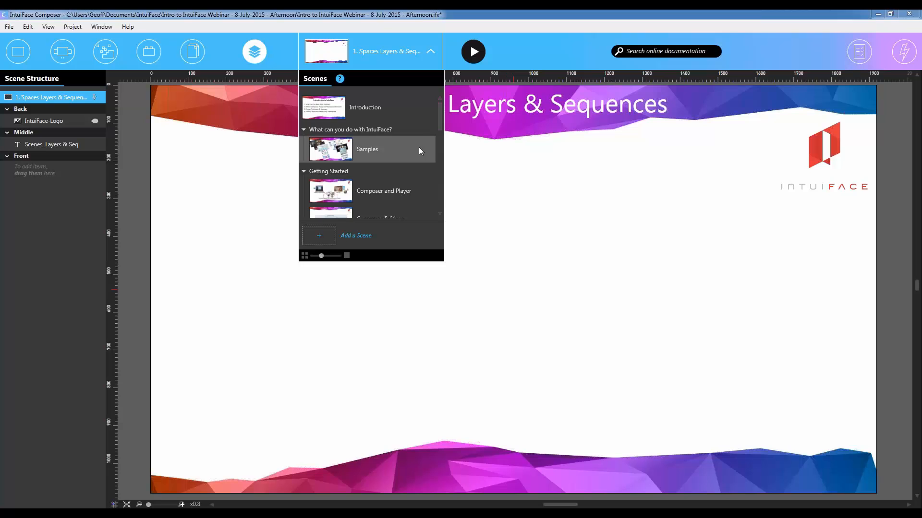
left_click(474, 188)
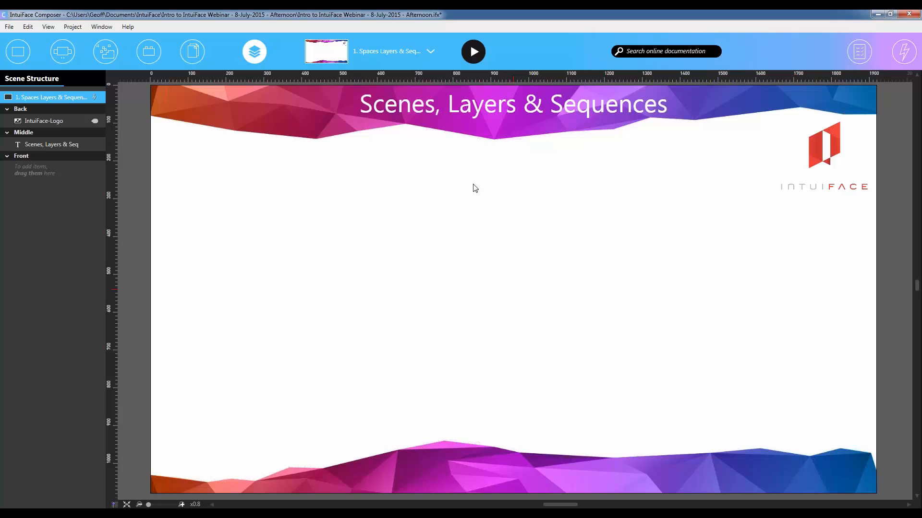
left_click(422, 48)
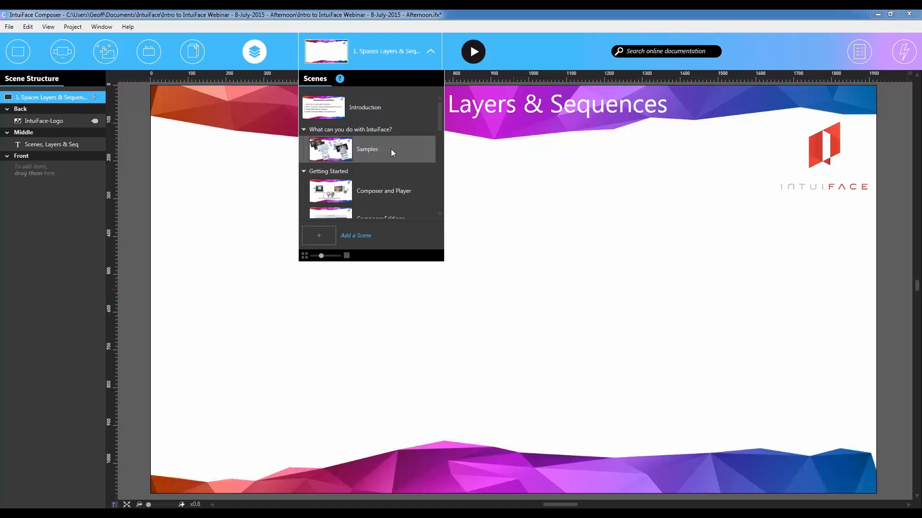
scroll(391, 149, "down", 5)
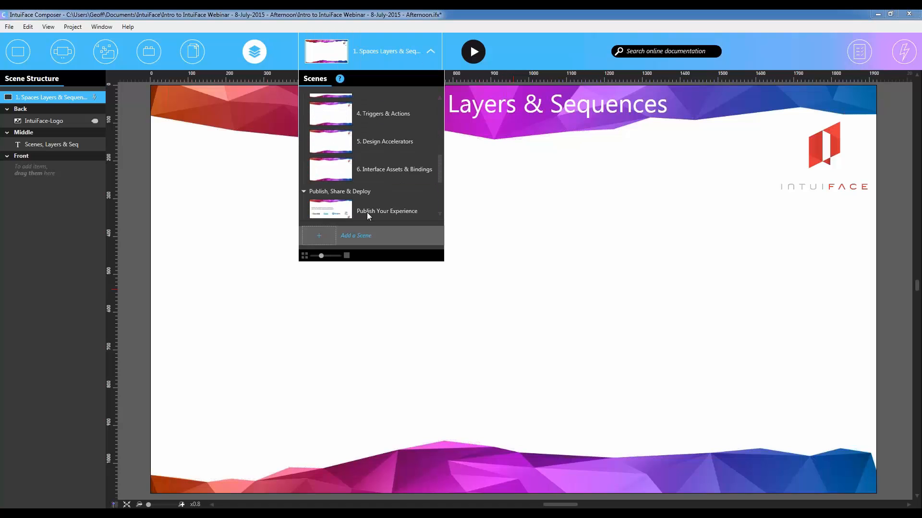
scroll(384, 157, "up", 5)
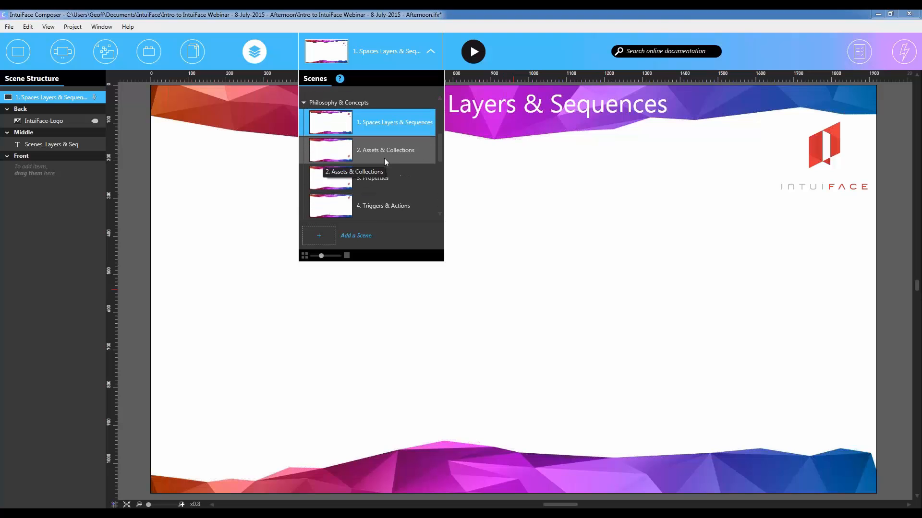
scroll(384, 157, "up", 1)
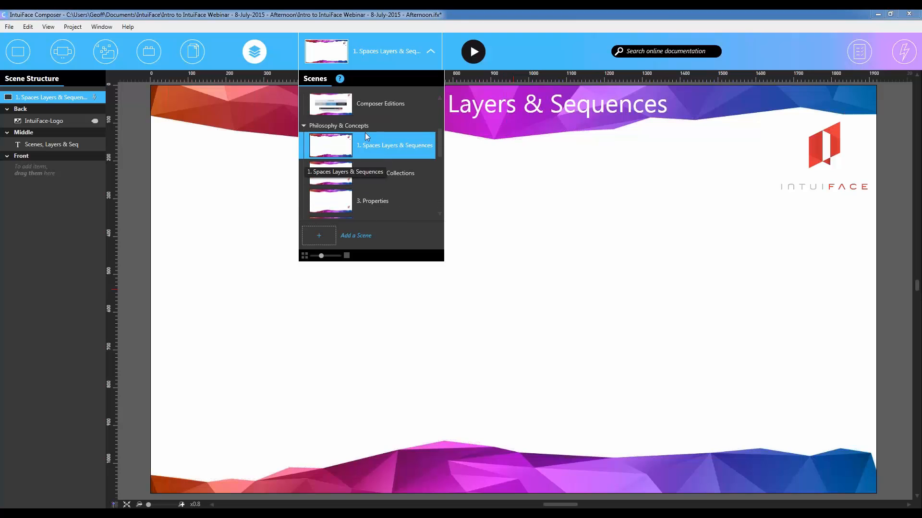
left_click(303, 126)
left_click(304, 127)
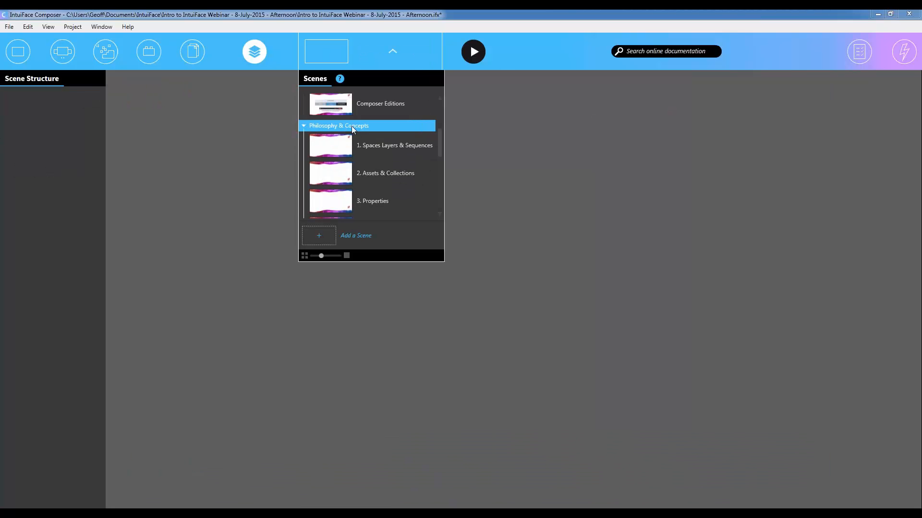
left_click(372, 151)
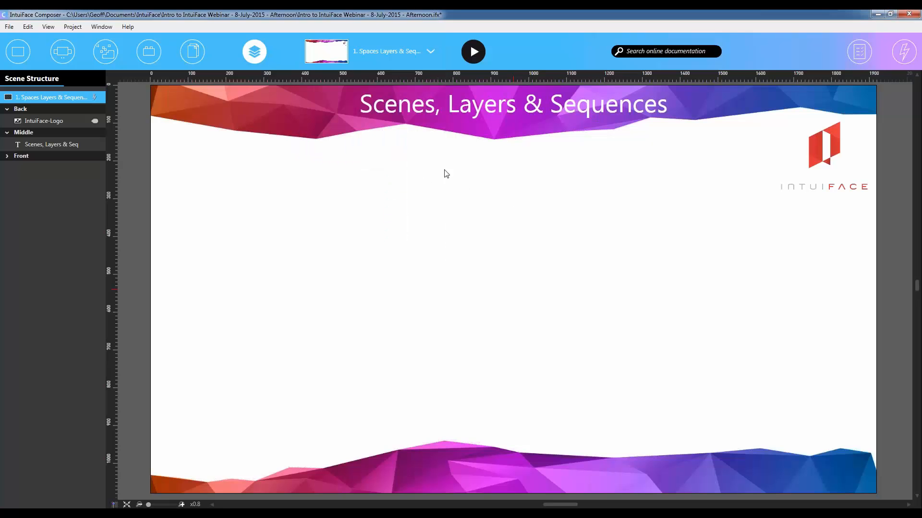
- Switch to the scene 2. Assets & Collections and show the assets library instead of the scene structure
left_click(431, 57)
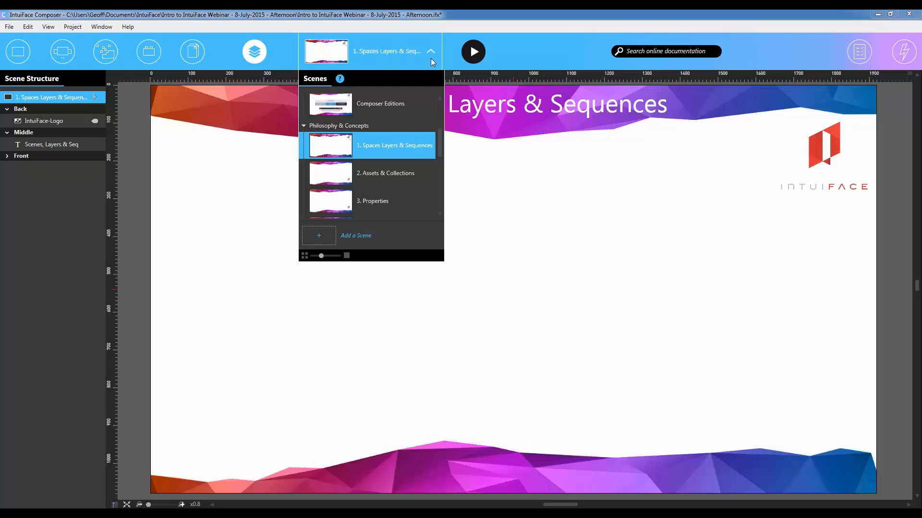
left_click(418, 175)
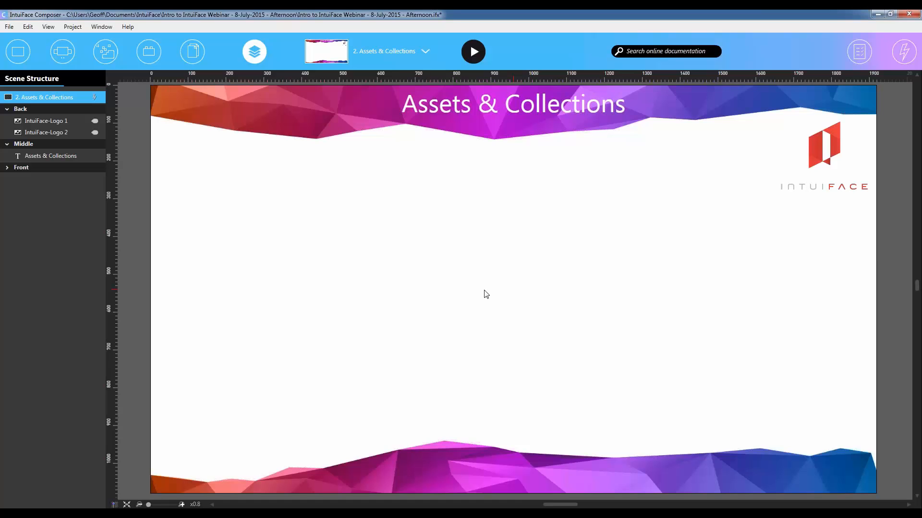
left_click(254, 51)
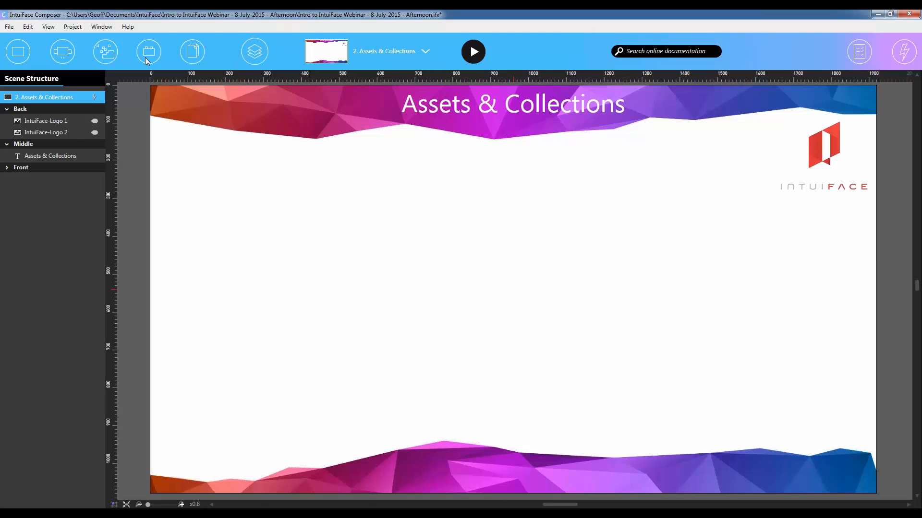
left_click(18, 51)
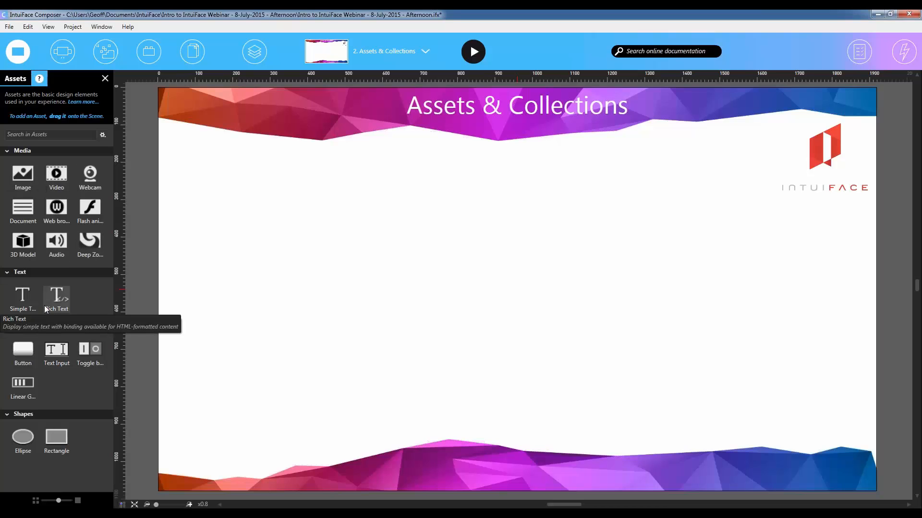
- Place an empty Image asset on the scene, view its image selection choices, and delete it again
left_click_drag(23, 177, 395, 243)
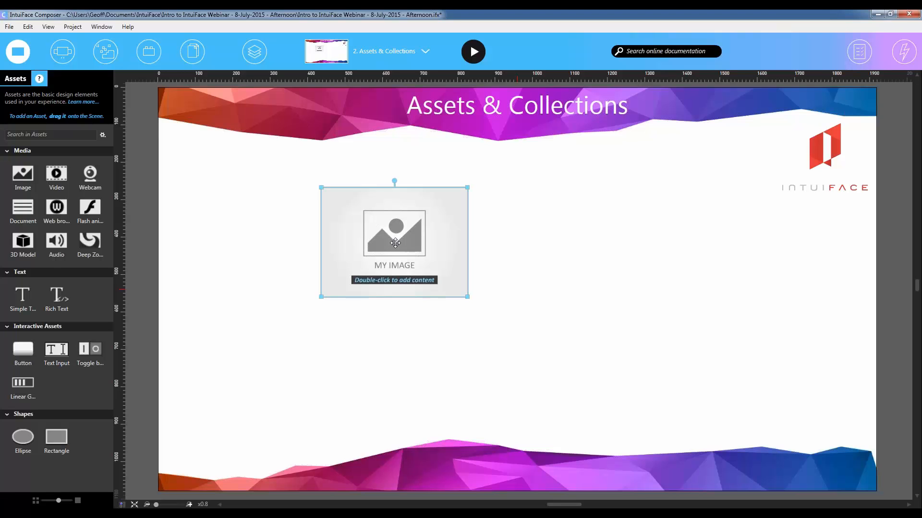
double_click(395, 243)
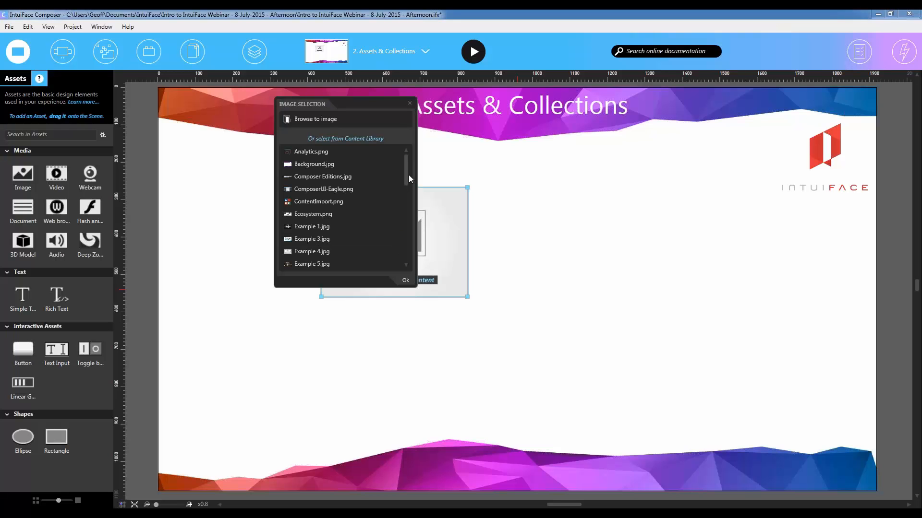
left_click_drag(407, 172, 404, 153)
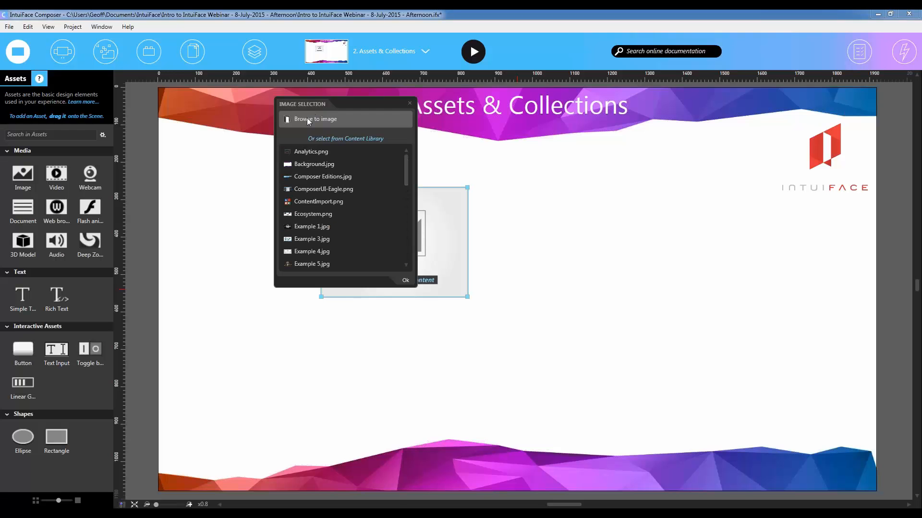
left_click(406, 281)
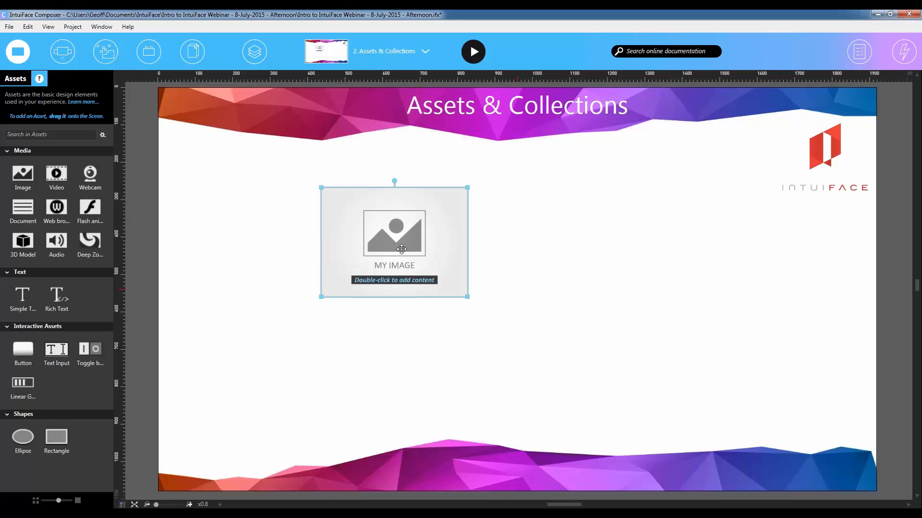
key("Delete")
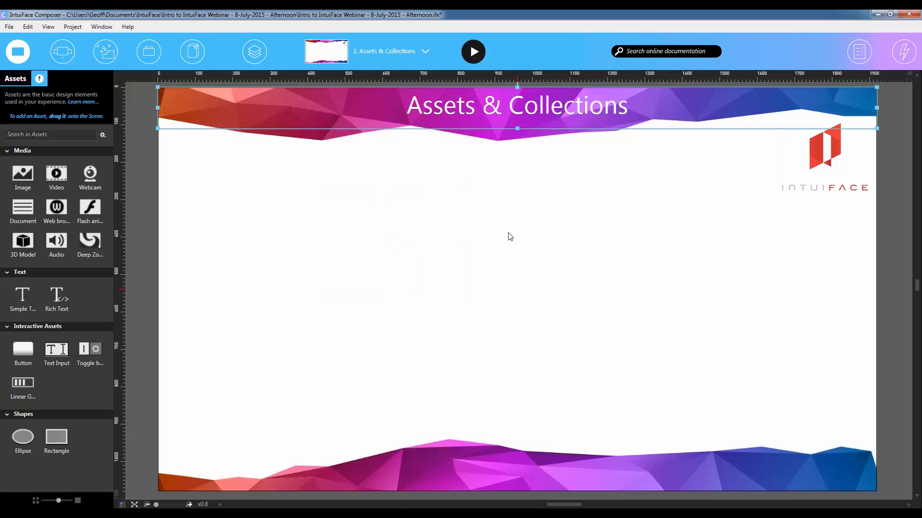
- Add Poster-Beetlejuice.jpg from the 0-Webinar Content folder to the scene as an image
left_click_drag(921, 226, 502, 226)
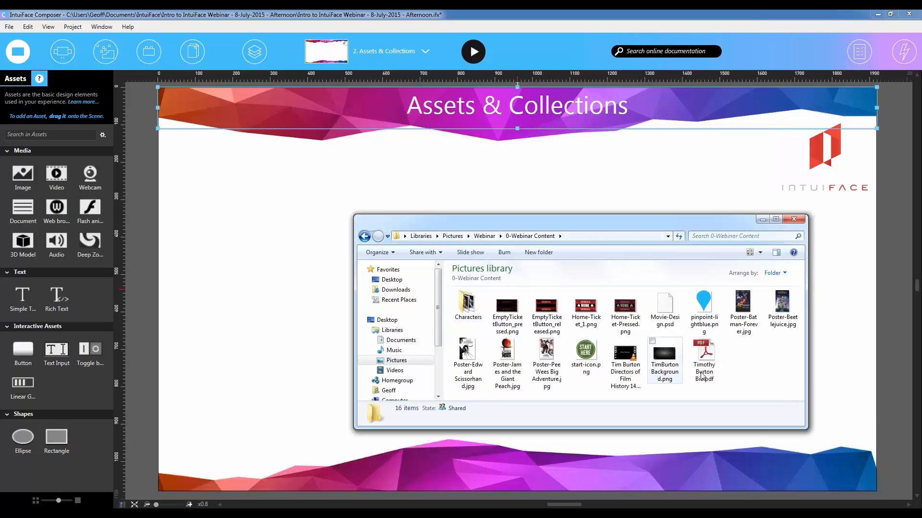
left_click(783, 307)
left_click_drag(782, 308, 287, 249)
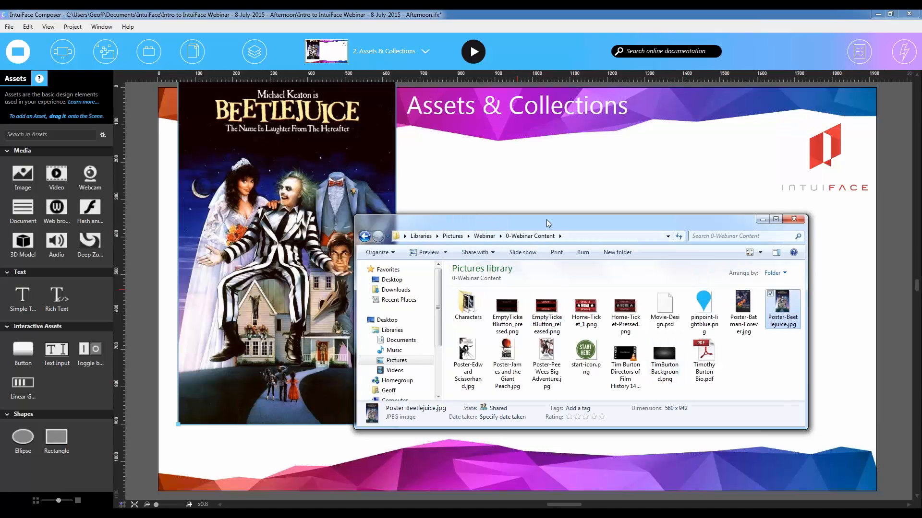
- Shrink the Beetlejuice poster, place it near the middle of the scene and tilt it clockwise
left_click(216, 150)
left_click_drag(296, 177, 466, 216)
left_click_drag(534, 433, 499, 365)
left_click_drag(428, 262, 513, 315)
left_click_drag(507, 168, 566, 182)
mouse_move(534, 299)
left_mouse_down()
mouse_move(517, 280)
mouse_move(529, 298)
left_mouse_up()
- Play the scene, test moving and rotating the Beetlejuice poster, and return to editing
left_click(472, 53)
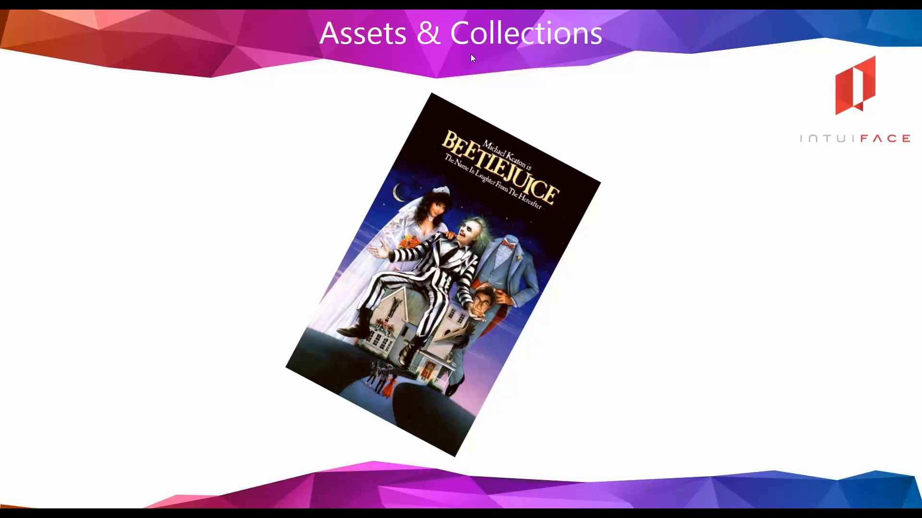
left_click_drag(446, 325, 562, 270)
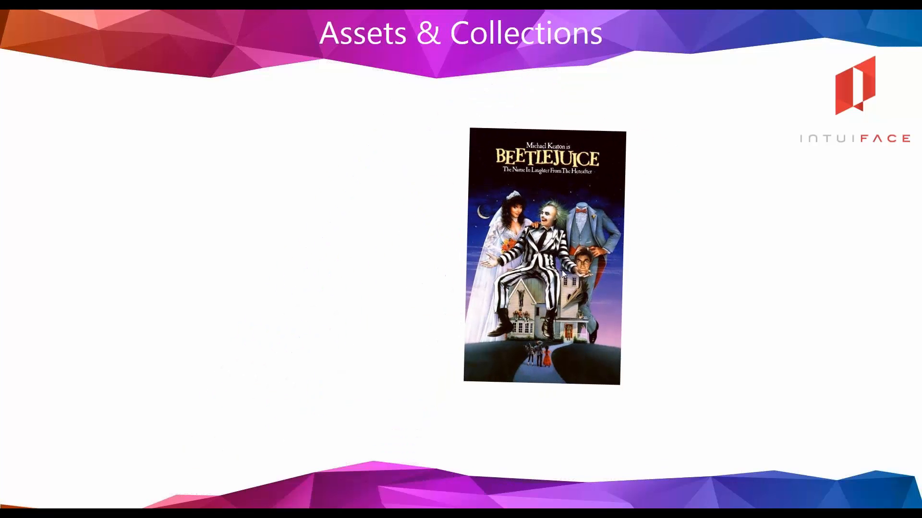
key("Escape")
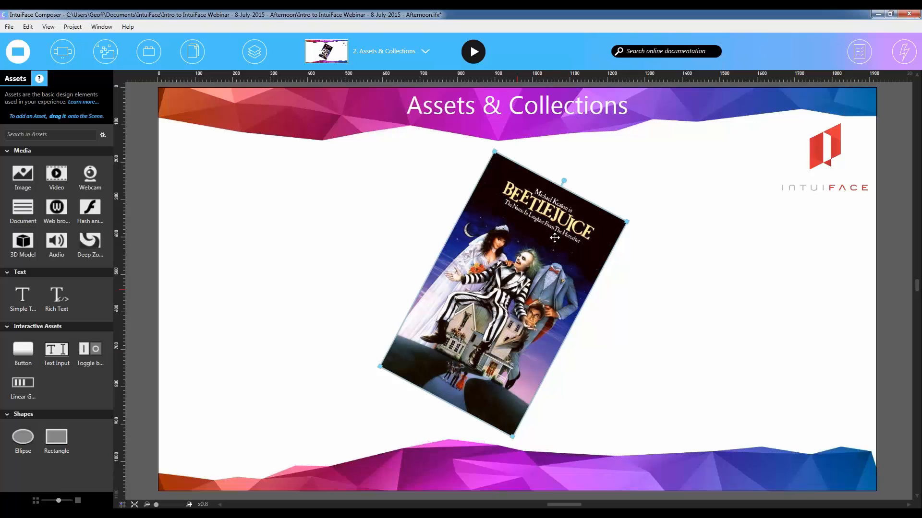
- Straighten the Beetlejuice poster upright, move it to the right half of the scene, and close the assets library
left_click_drag(565, 185, 504, 170)
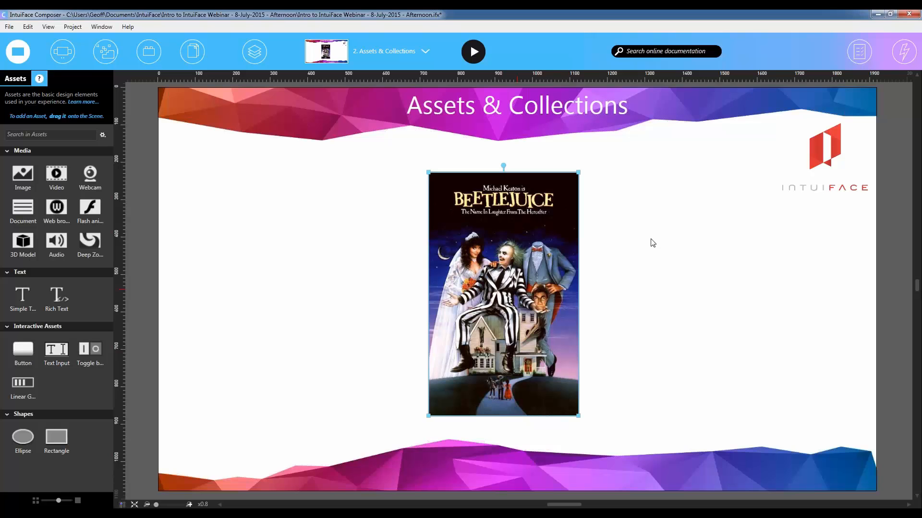
left_click_drag(491, 290, 652, 300)
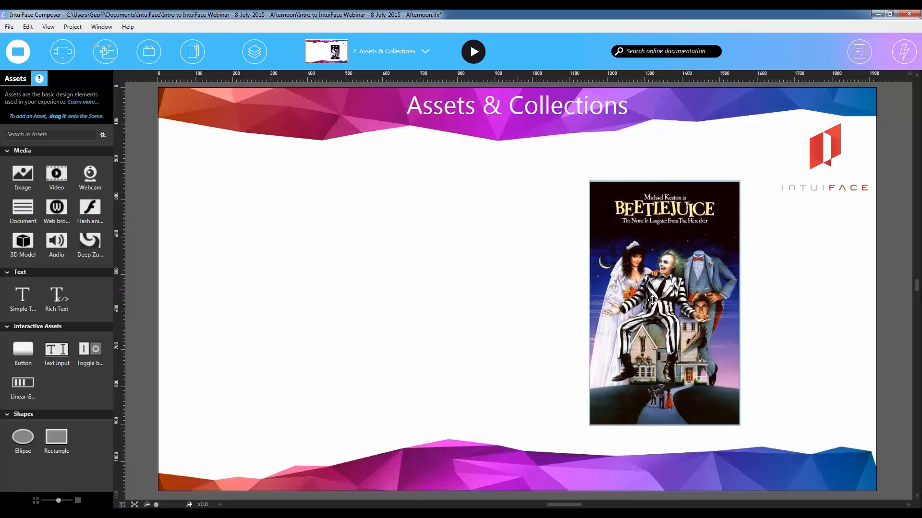
left_click(18, 53)
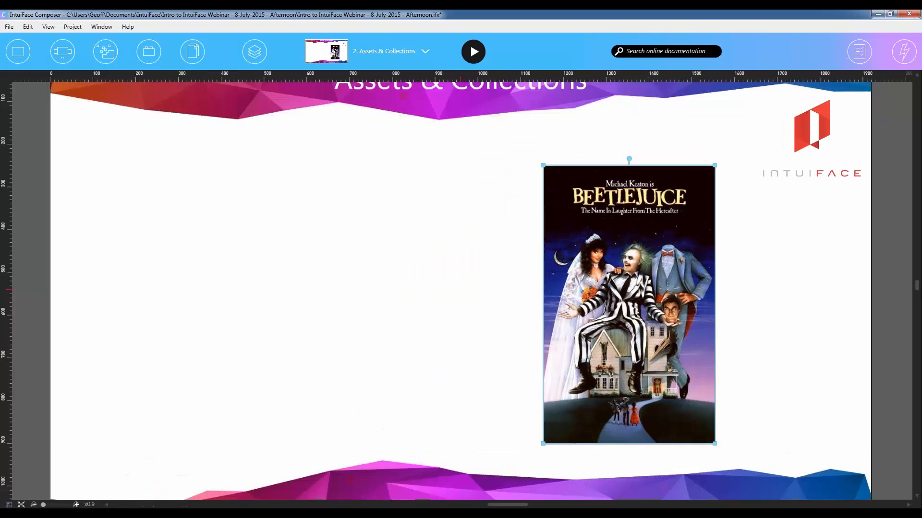
left_click_drag(921, 307, 707, 211)
left_click_drag(792, 344, 231, 366)
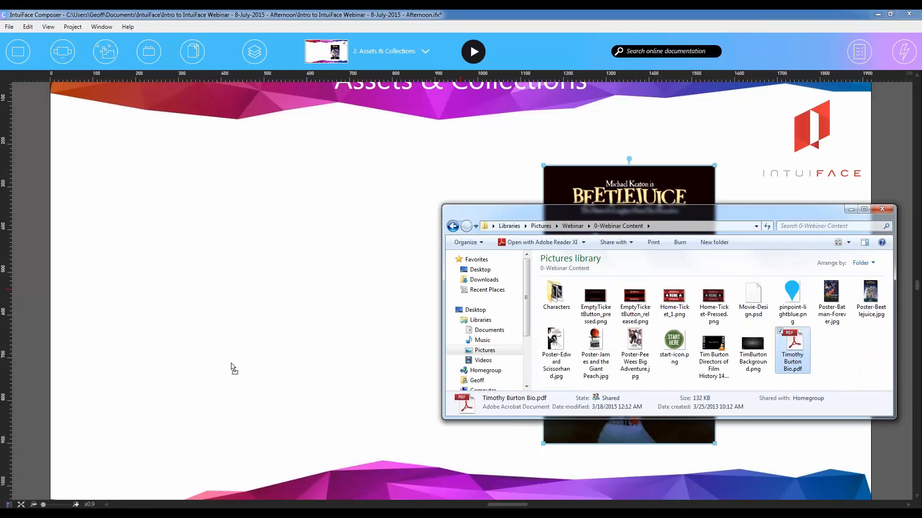
left_click(717, 350)
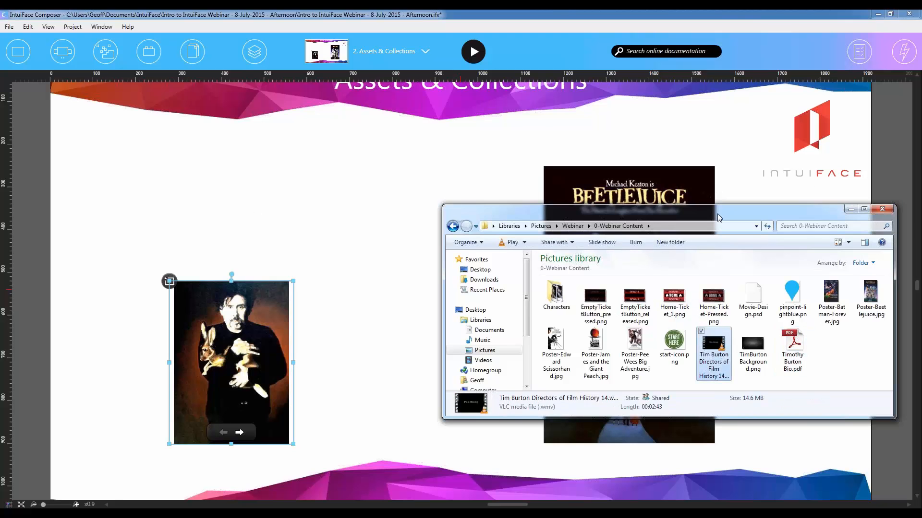
left_click_drag(720, 218, 921, 230)
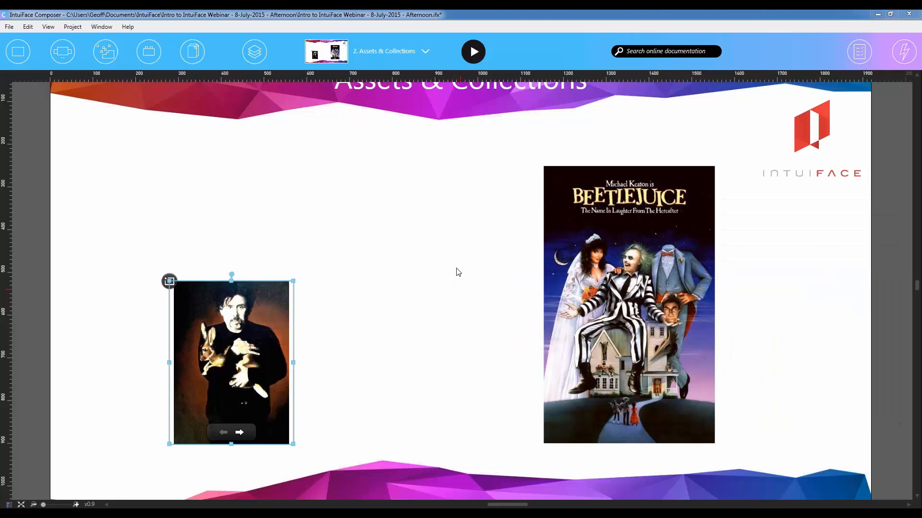
- Add the Tim Burton Directors of Film History video from the 0-Webinar Content folder to the scene's upper-left area
left_click_drag(921, 263, 571, 196)
left_click_drag(682, 333, 225, 193)
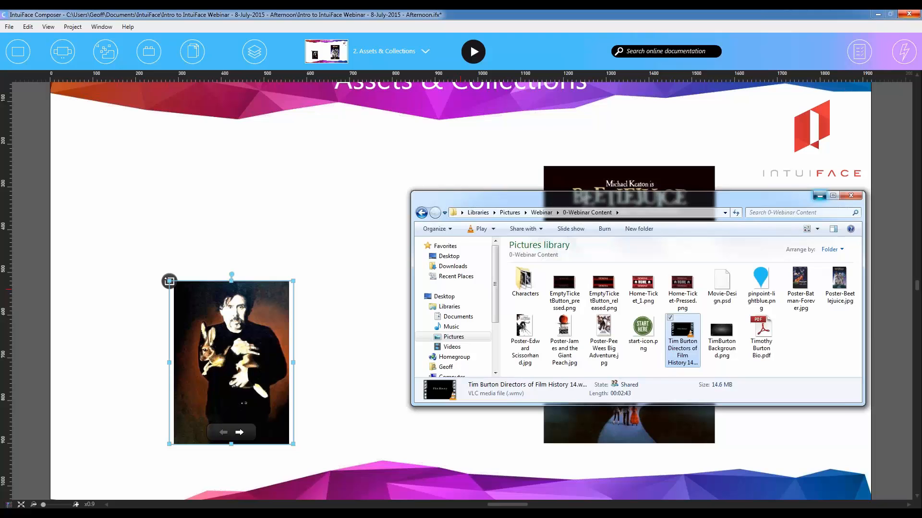
left_click(817, 195)
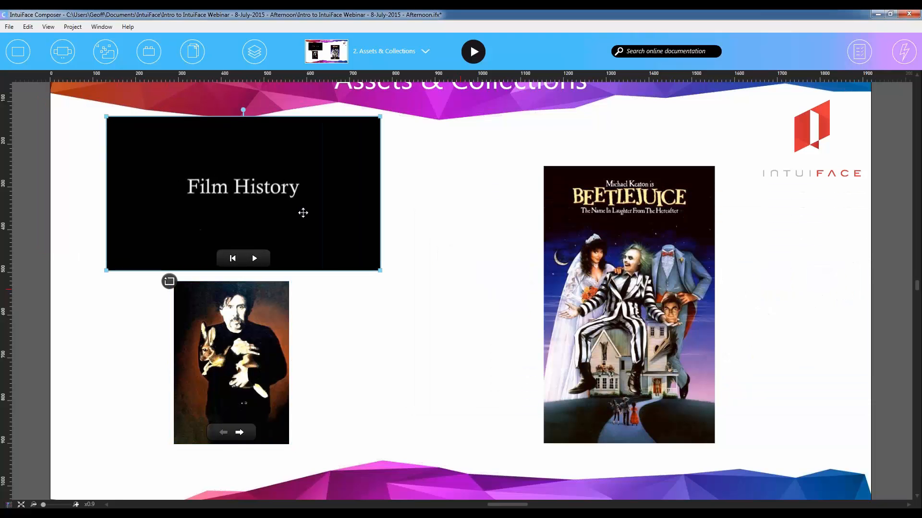
left_click_drag(267, 383, 254, 392)
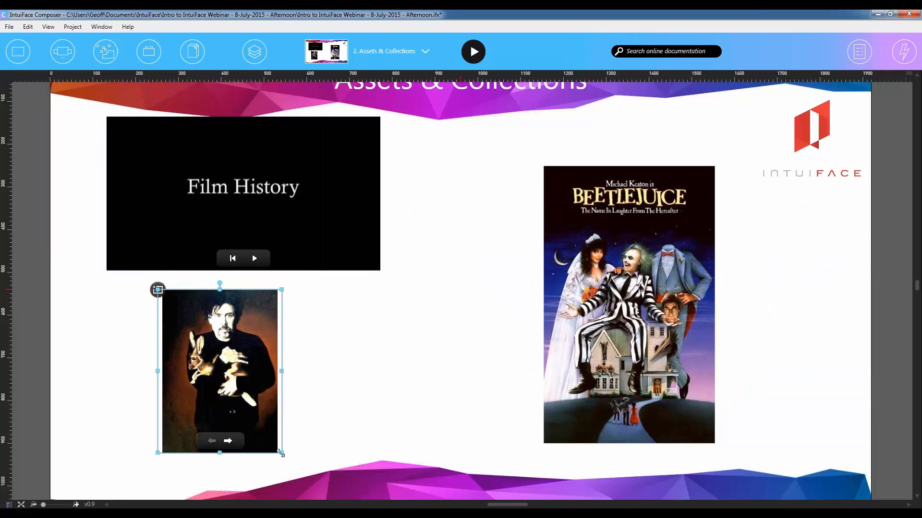
left_click_drag(282, 453, 338, 487)
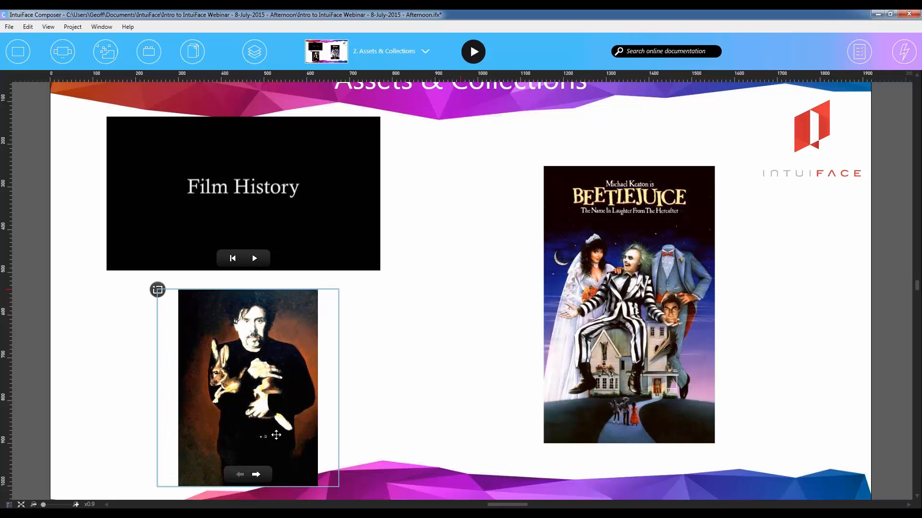
left_click_drag(276, 434, 255, 428)
left_click_drag(316, 195, 312, 189)
left_click(625, 309)
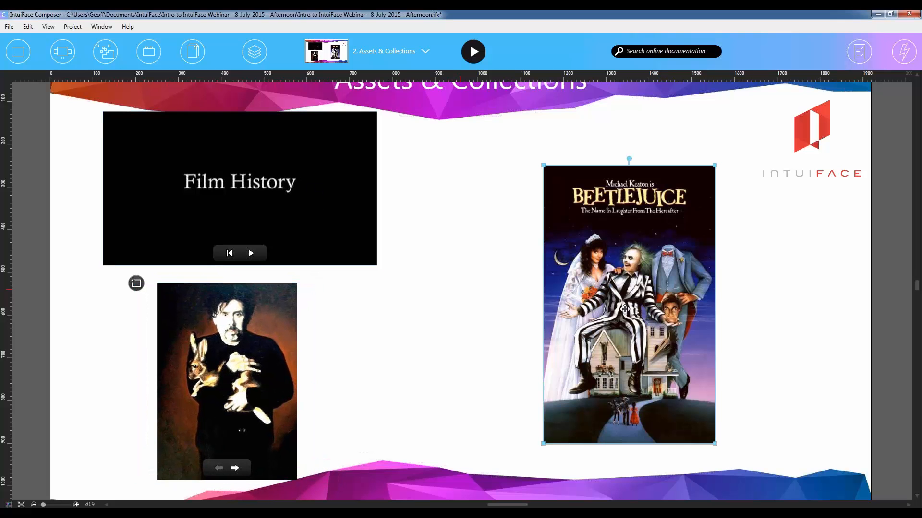
- Insert the Batman Forever, Edward Scissorhands, James and the Giant Peach and Pee Wees Big Adventure posters individually from the 0-Webinar Content folder
left_click(194, 515)
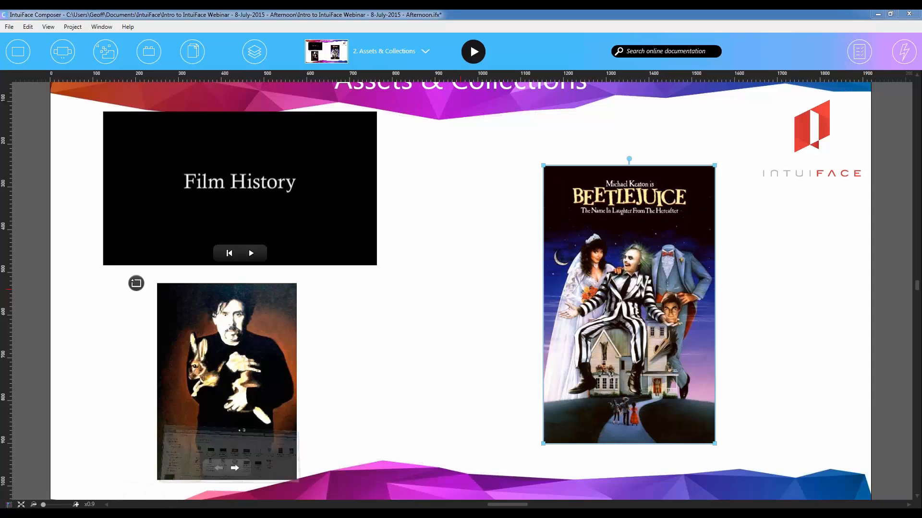
left_click(801, 287)
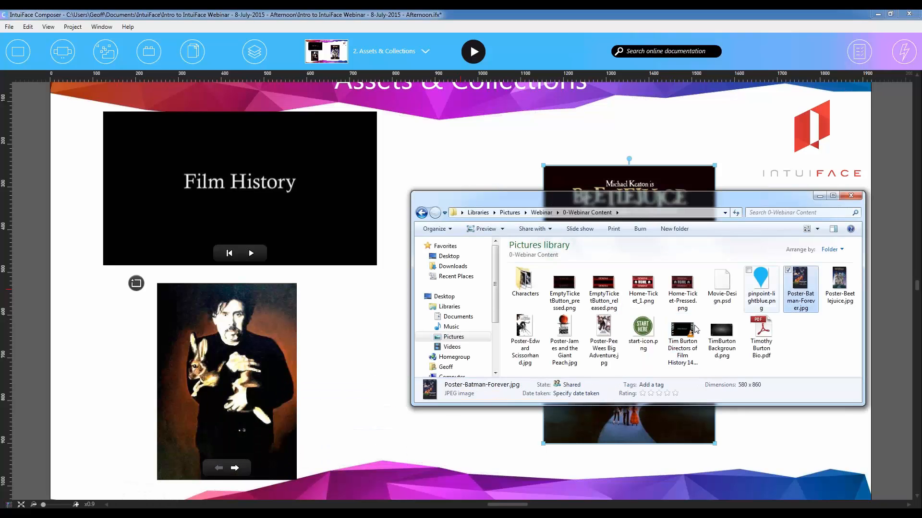
left_click(519, 336, "ctrl")
left_click(564, 336, "ctrl")
left_click(600, 332, "ctrl")
left_click_drag(600, 332, 611, 158)
left_click(611, 159)
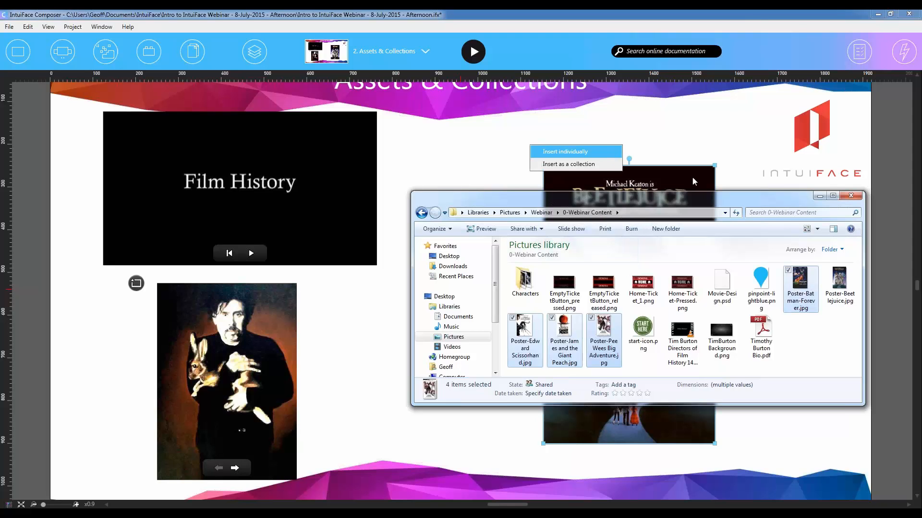
left_click_drag(726, 196, 921, 228)
- Shrink the four inserted posters together, stack them over the Beetlejuice poster, and deselect them
left_click_drag(622, 204, 624, 331)
left_click_drag(776, 472, 681, 335)
left_click_drag(617, 272, 690, 375)
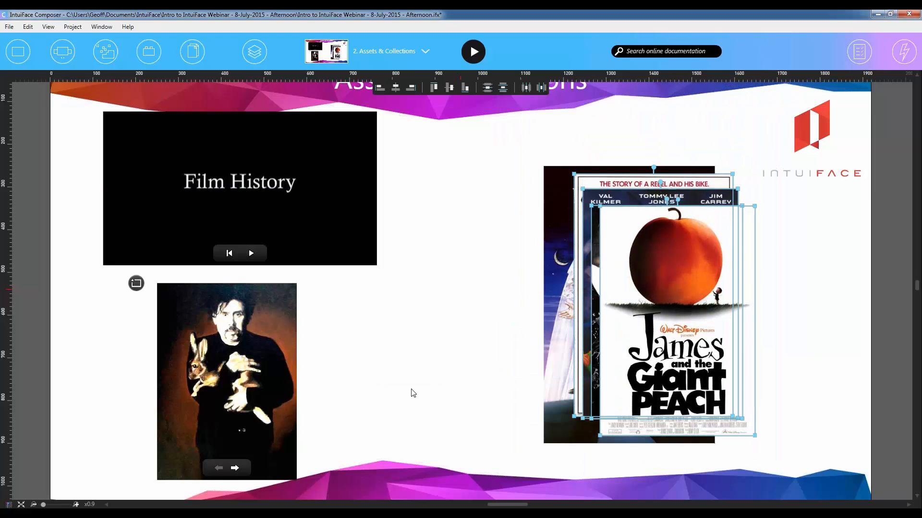
left_click(525, 298)
- Play the scene, test moving the posters, paging through the bio document and playing and moving the video, and return to editing
left_click(473, 52)
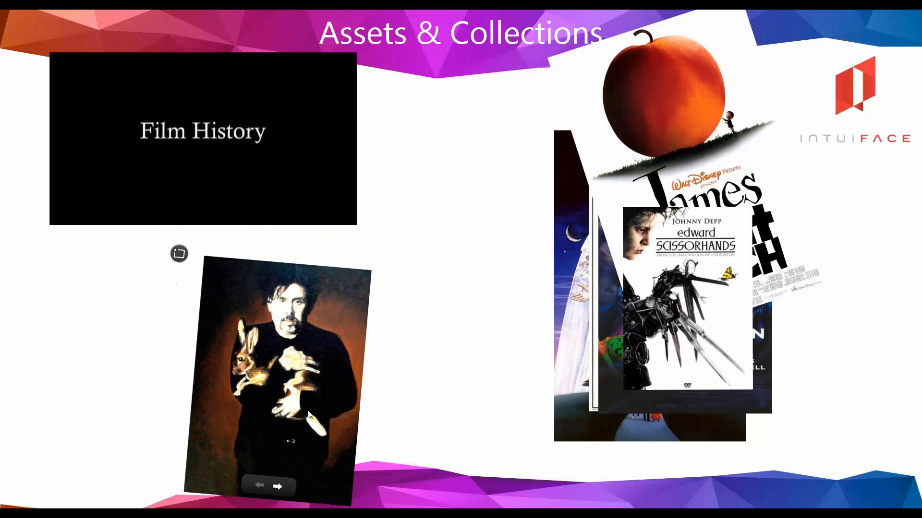
left_click_drag(217, 329, 182, 332)
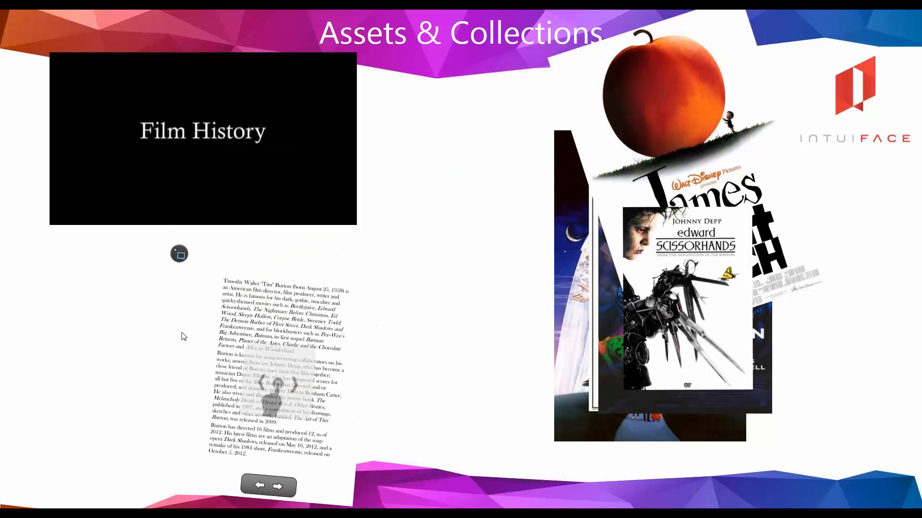
left_click(215, 213)
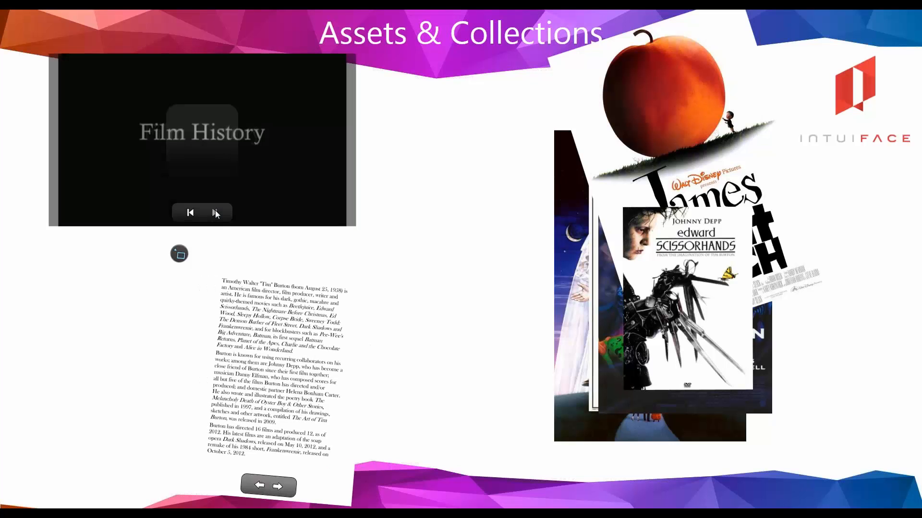
left_click_drag(186, 99, 243, 120)
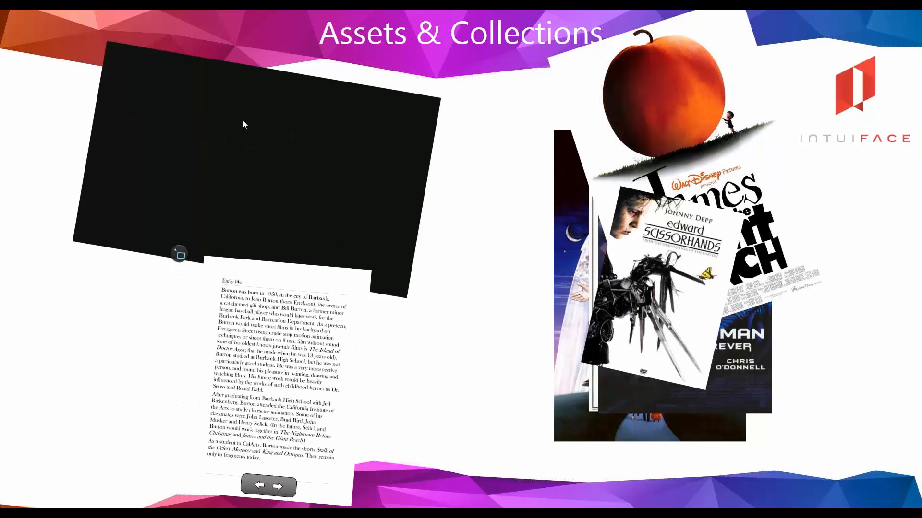
key("Escape")
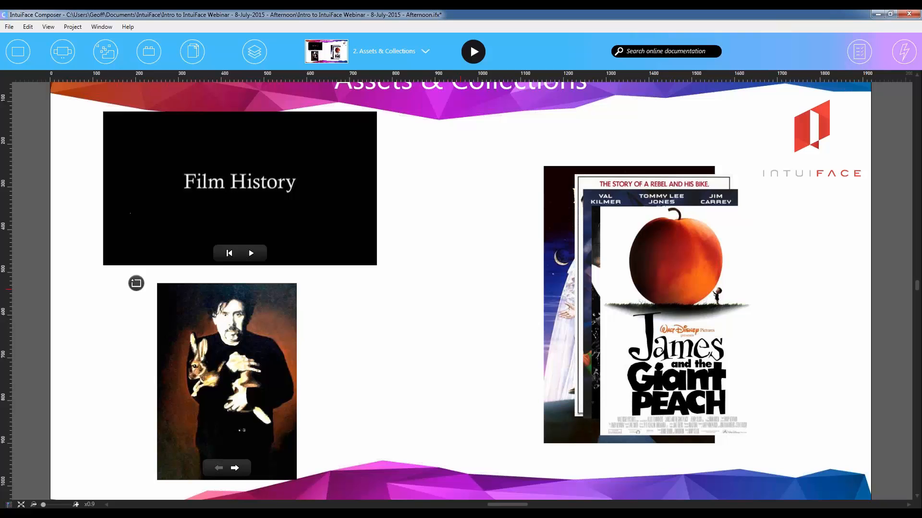
- Fit the whole Assets & Collections scene in view and open the assets library
left_click(21, 505)
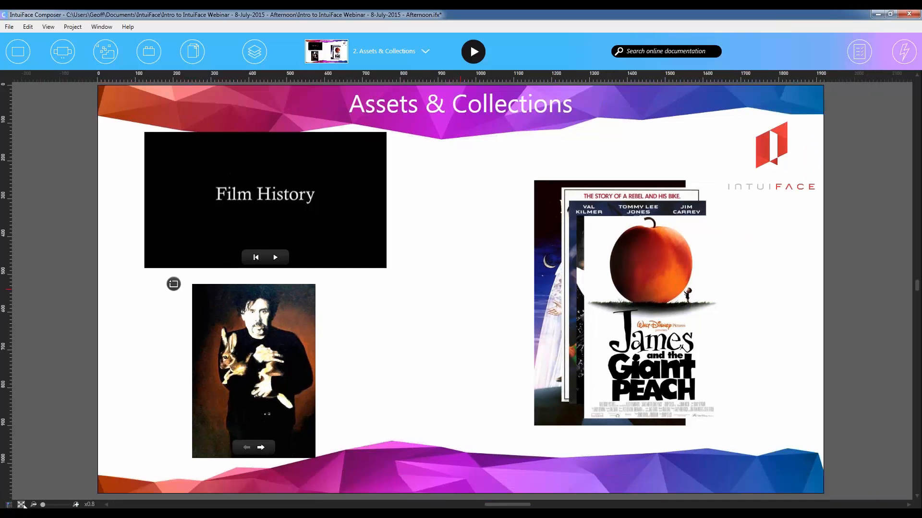
left_click(13, 56)
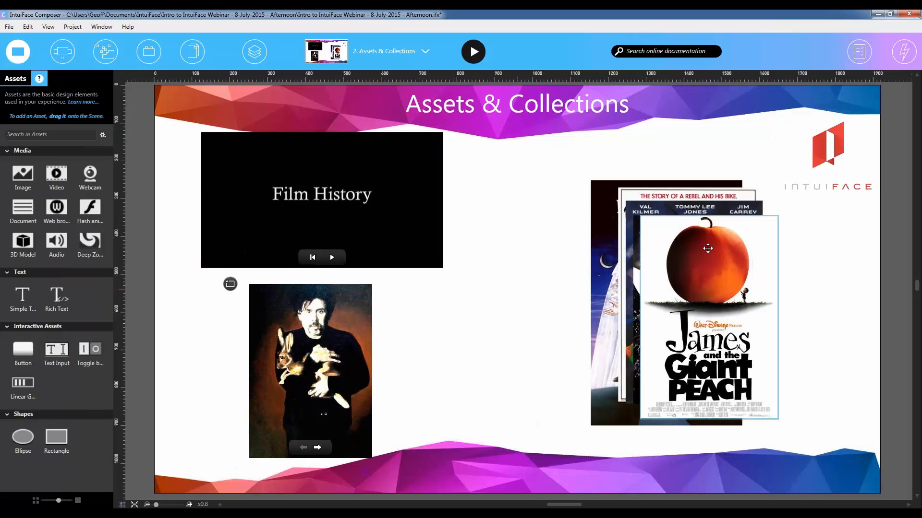
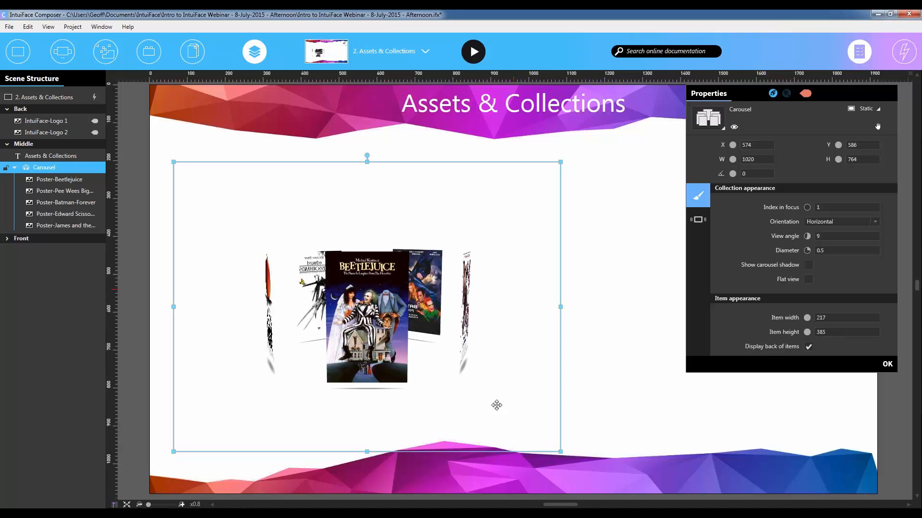
- Delete the poster carousel from the Assets & Collections scene and leave nothing selected
left_click_drag(503, 260, 538, 234)
left_click(721, 128)
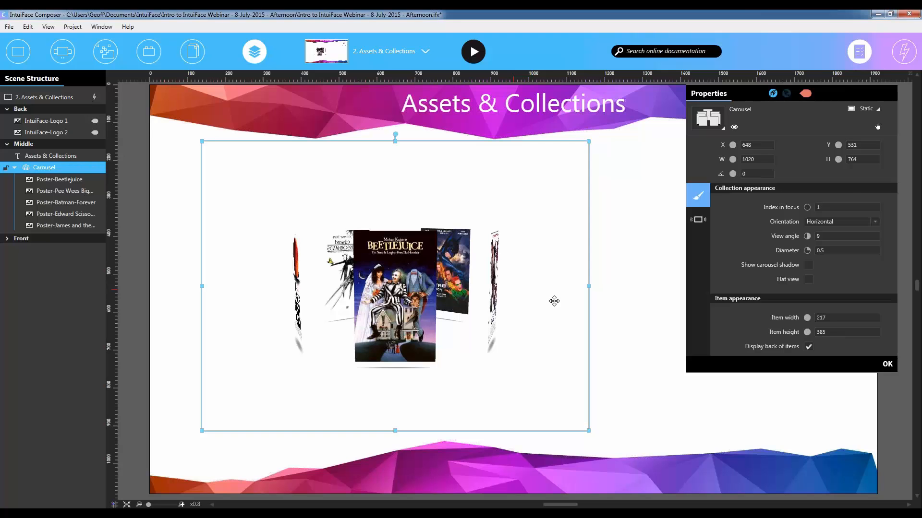
key("Delete")
left_click(888, 94)
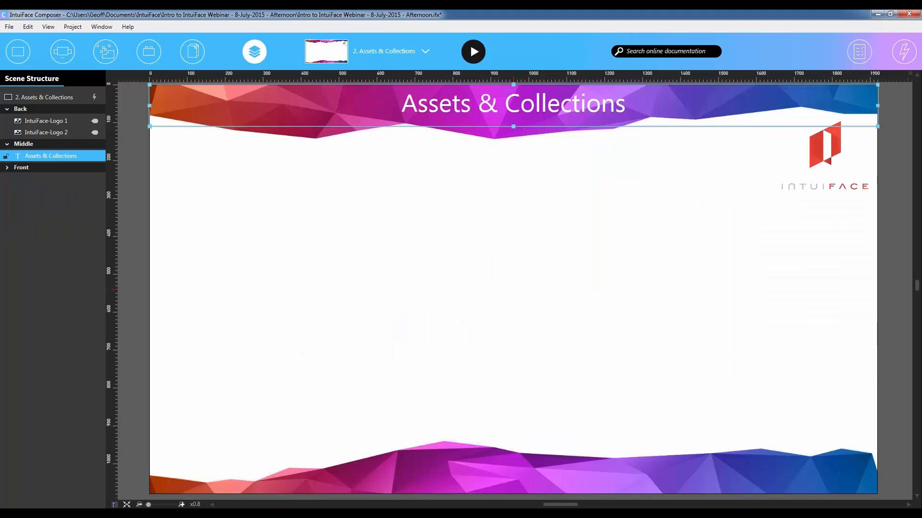
left_click(270, 232)
- Add a Map collection to the middle of the scene and fit the whole scene in view
left_click(19, 51)
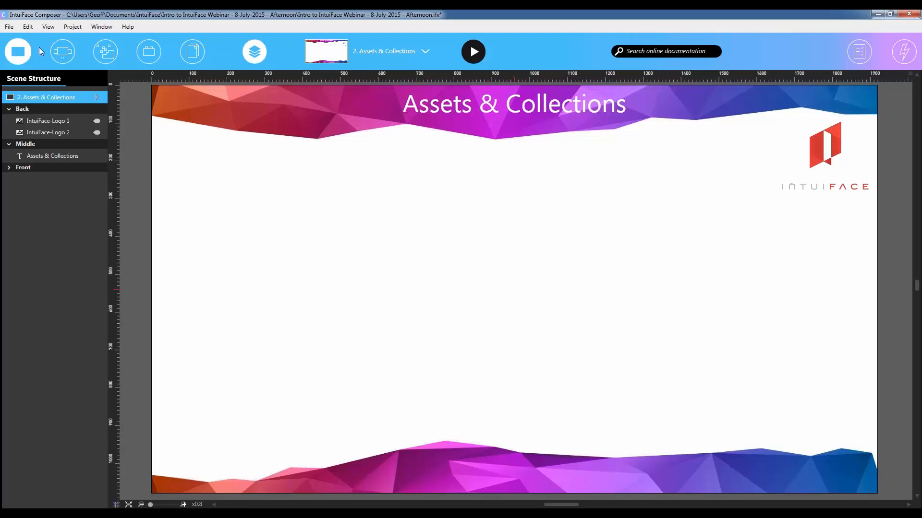
left_click(62, 51)
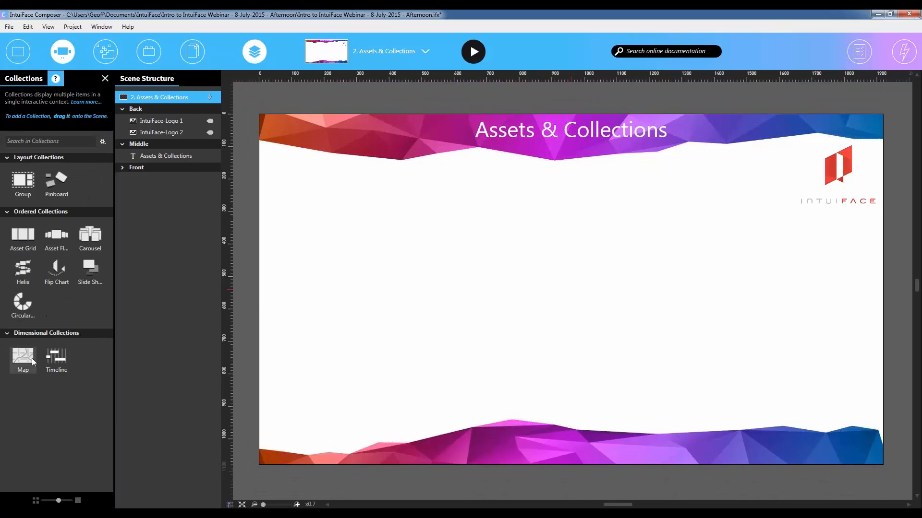
left_click_drag(28, 361, 609, 373)
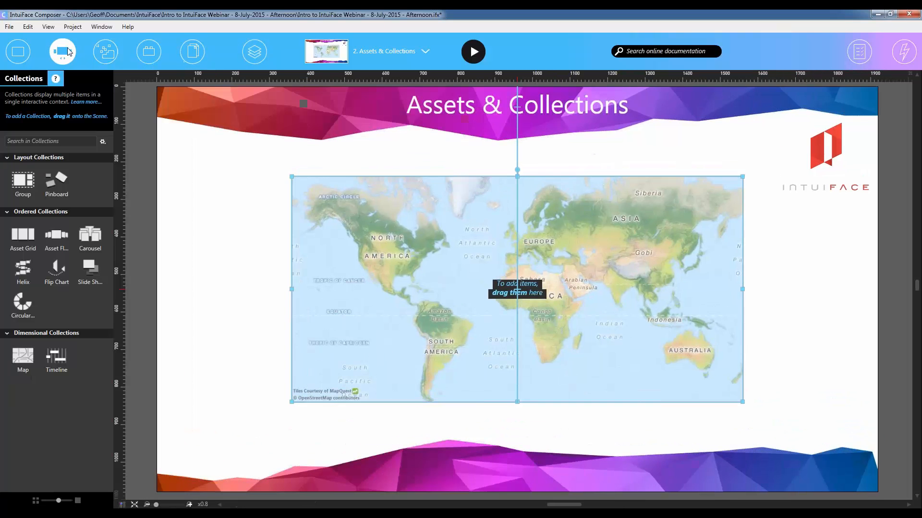
left_click(62, 51)
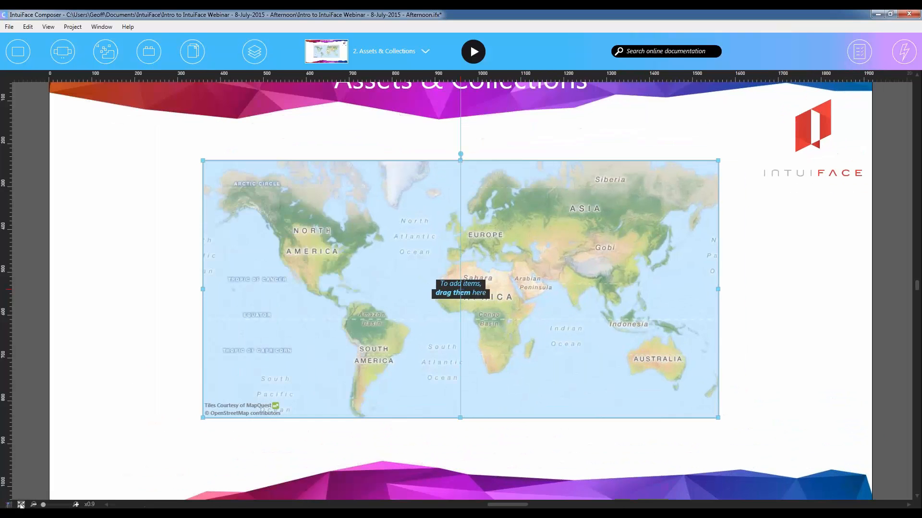
left_click(21, 505)
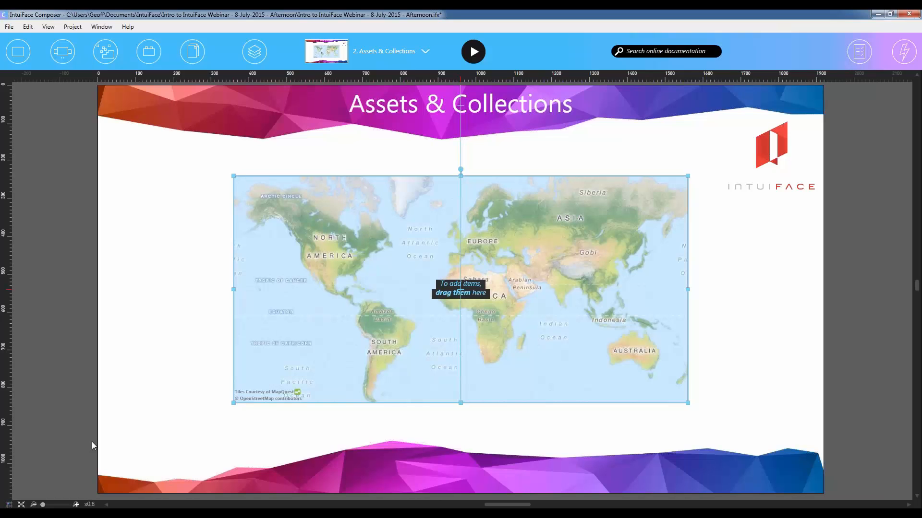
- Edit the map's content and zoom and pan it to the coast around Gloucester and Rockport, northeast of Boston
double_click(419, 297)
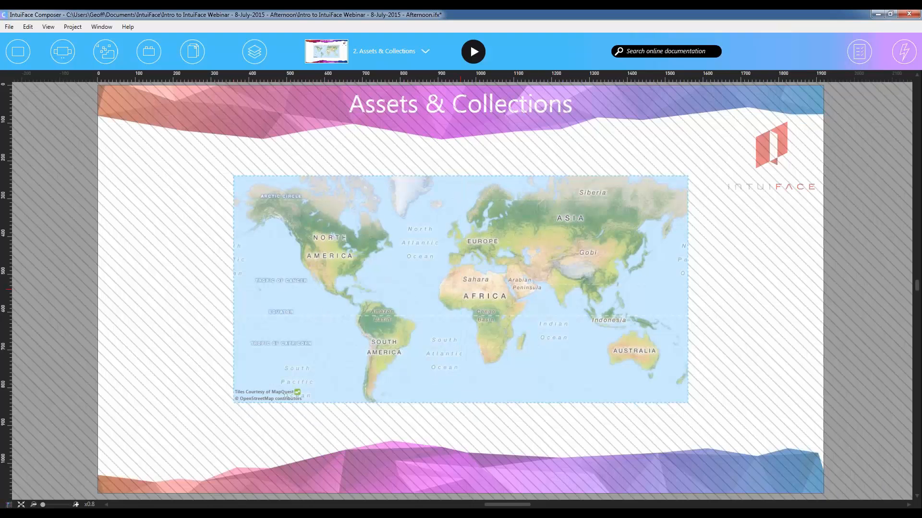
scroll(419, 296, "up", 2)
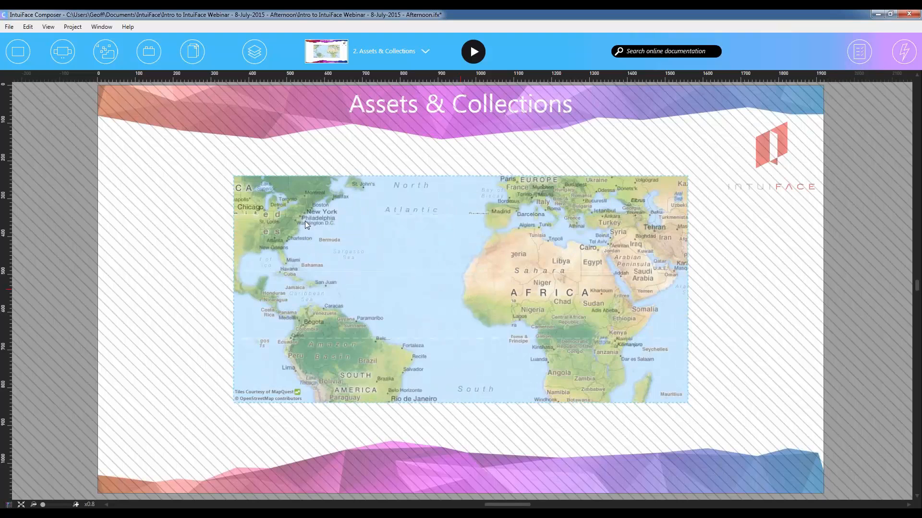
left_click_drag(304, 220, 432, 308)
scroll(432, 308, "up", 3)
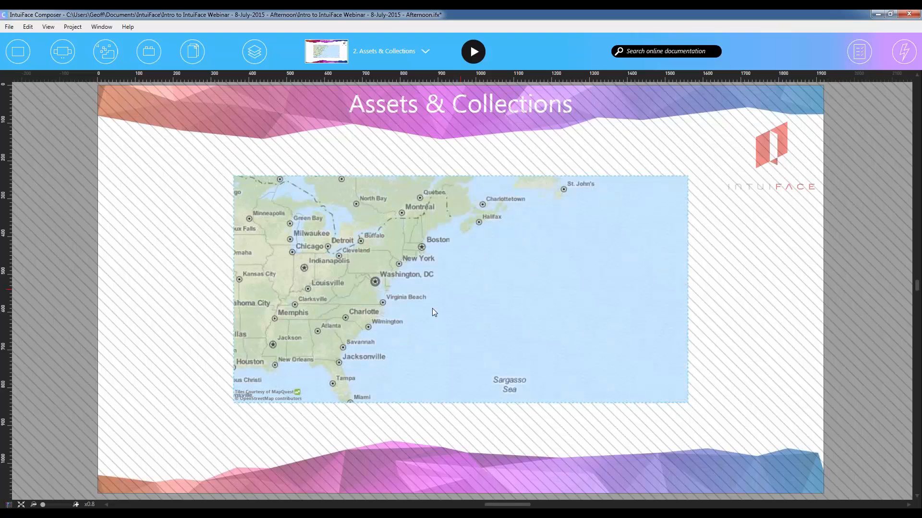
left_click_drag(421, 227, 443, 307)
scroll(445, 308, "up", 3)
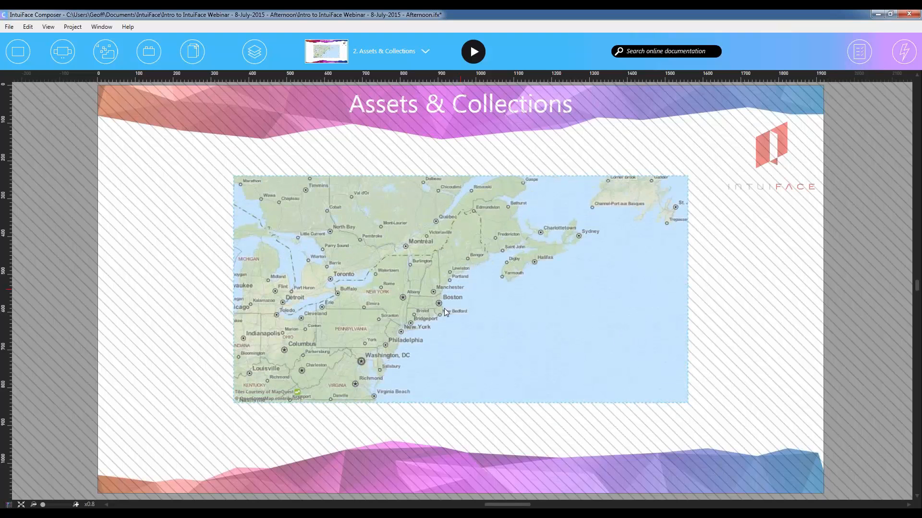
scroll(444, 309, "up", 2)
left_click_drag(446, 246, 491, 311)
scroll(505, 311, "up", 2)
scroll(505, 311, "up", 2)
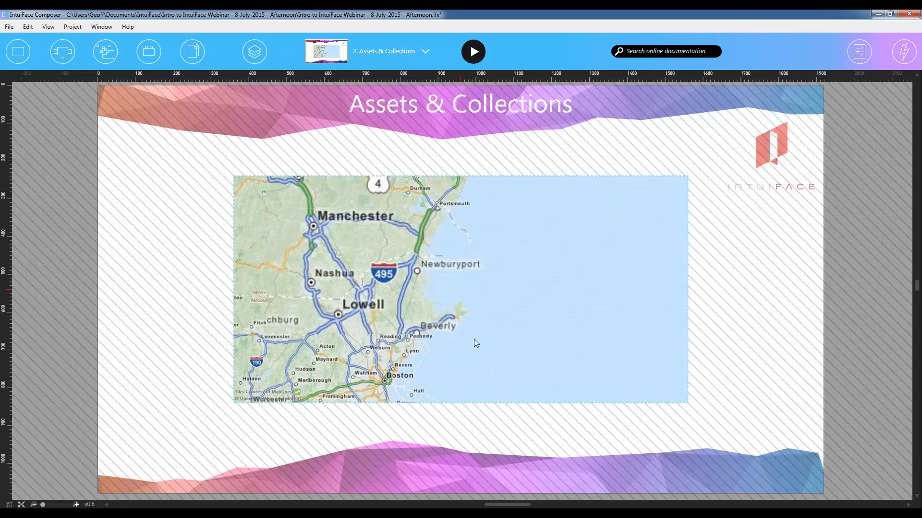
scroll(500, 327, "up", 1)
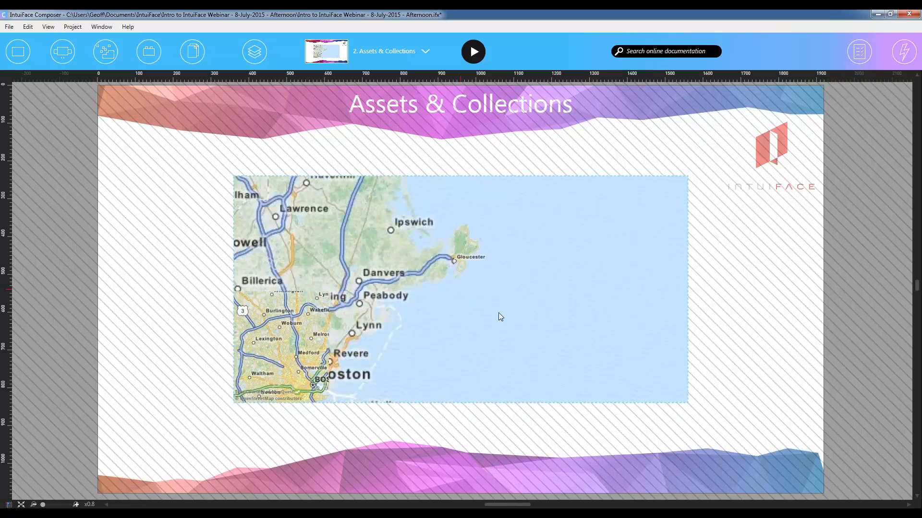
scroll(539, 334, "up", 1)
left_click_drag(456, 293, 481, 324)
scroll(537, 344, "up", 1)
scroll(537, 344, "up", 1)
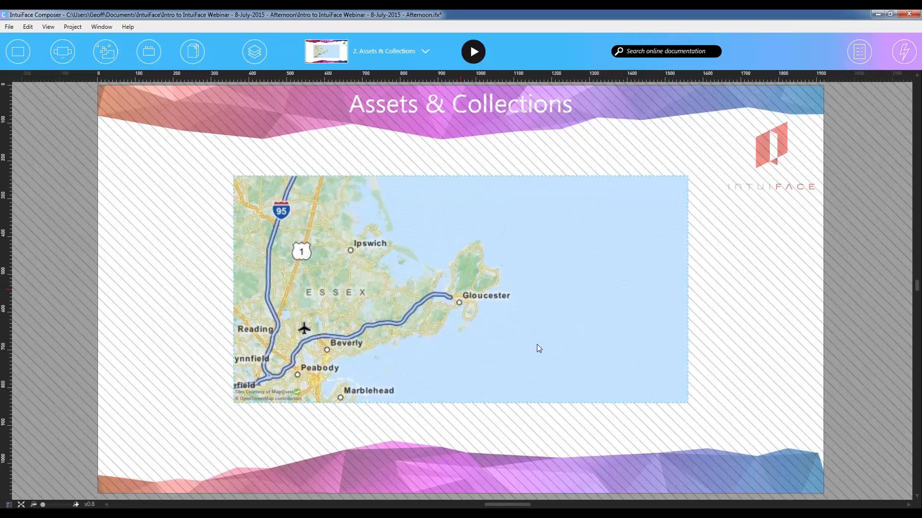
left_click_drag(494, 284, 530, 324)
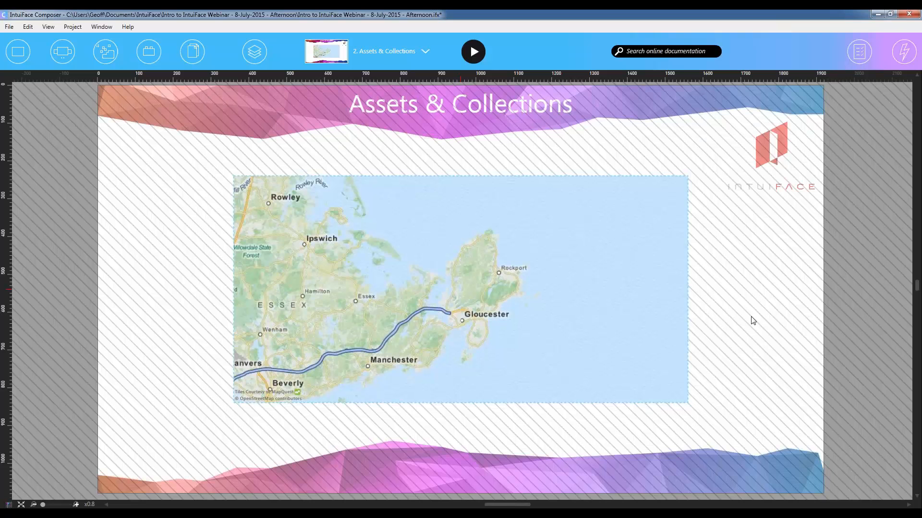
- Add pinpoint-lightblue.png from the 0-Webinar Content folder to the map, show its properties, and place the pin just above Rockport
left_click_drag(921, 288, 787, 285)
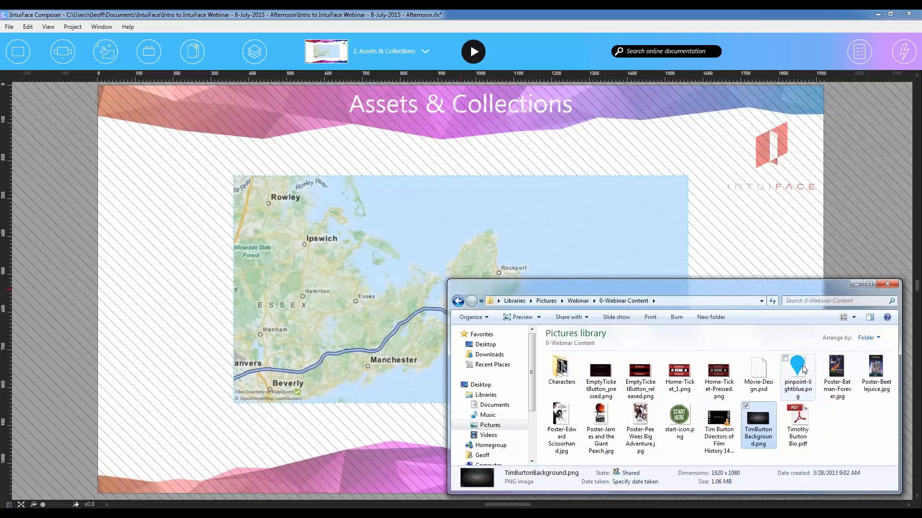
left_click(804, 370)
left_click_drag(804, 370, 441, 239)
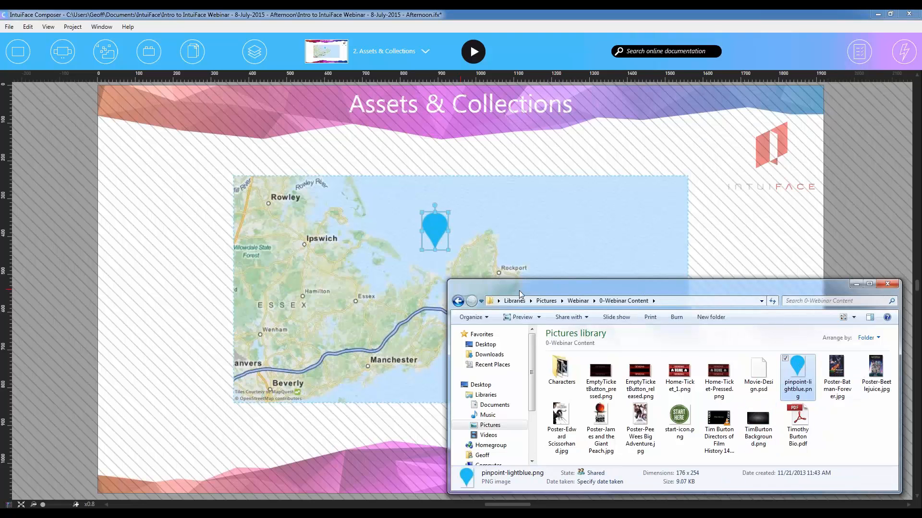
left_click_drag(519, 290, 921, 288)
left_click(859, 43)
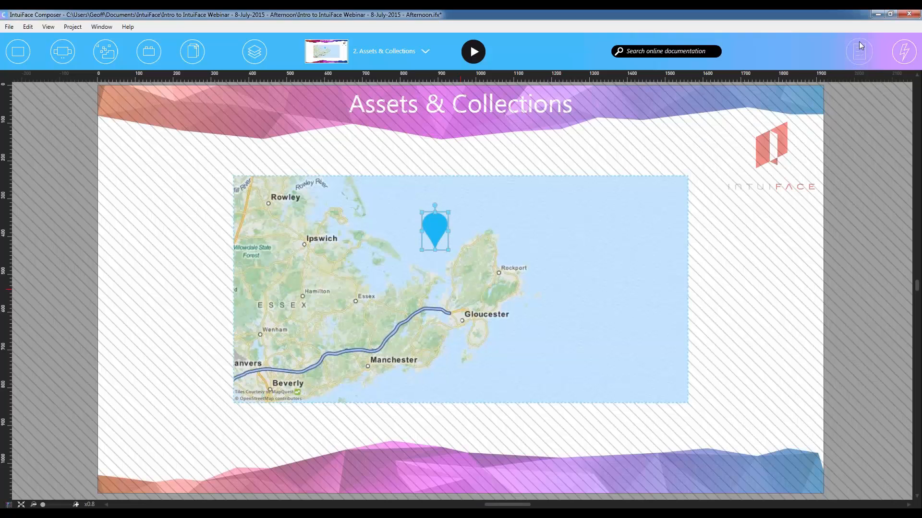
left_click_drag(433, 227, 499, 236)
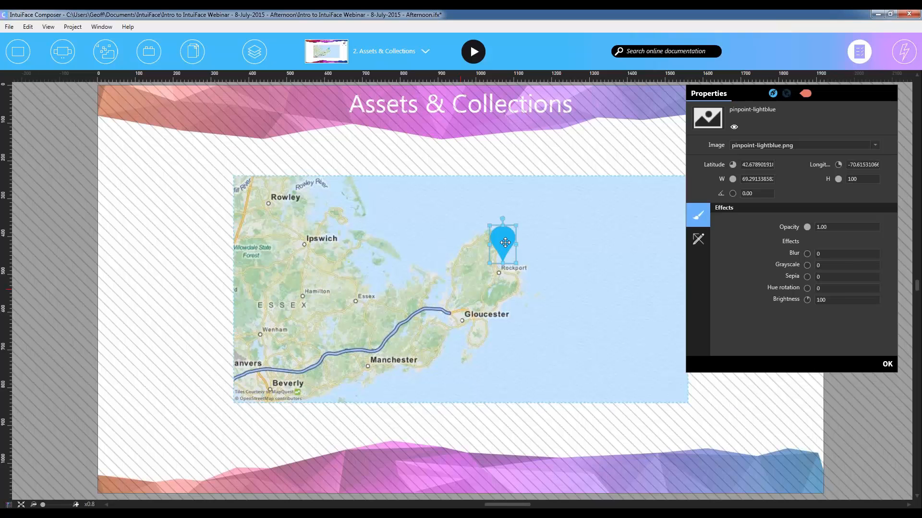
- Pan the map to test that the pin stays on its location, close the pin's properties, and finish editing the map
left_click_drag(546, 327, 612, 331)
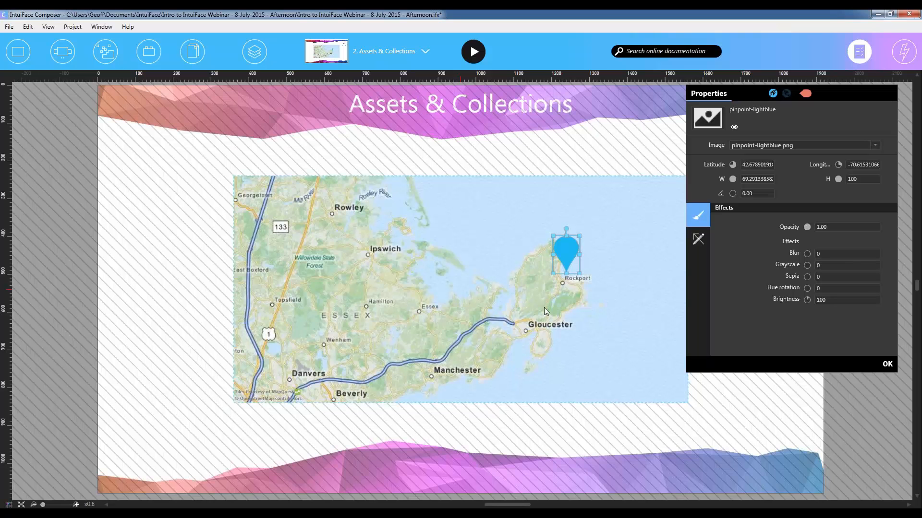
left_click_drag(544, 307, 498, 312)
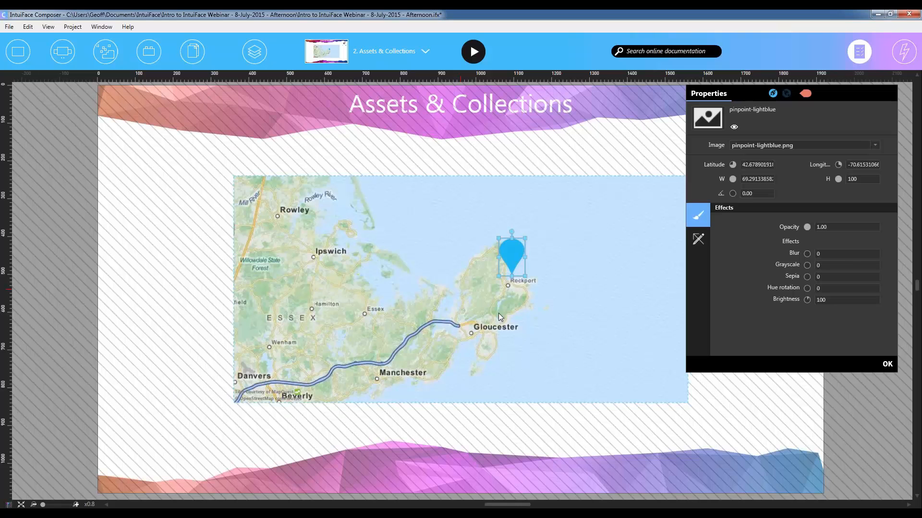
left_click(886, 366)
left_click(762, 328)
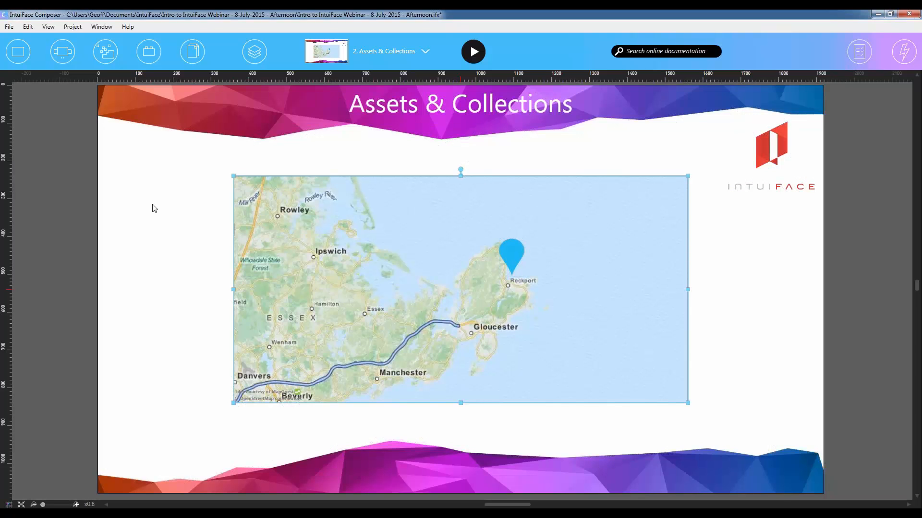
- Switch to the 3. Properties scene and fit it in view
left_click(409, 53)
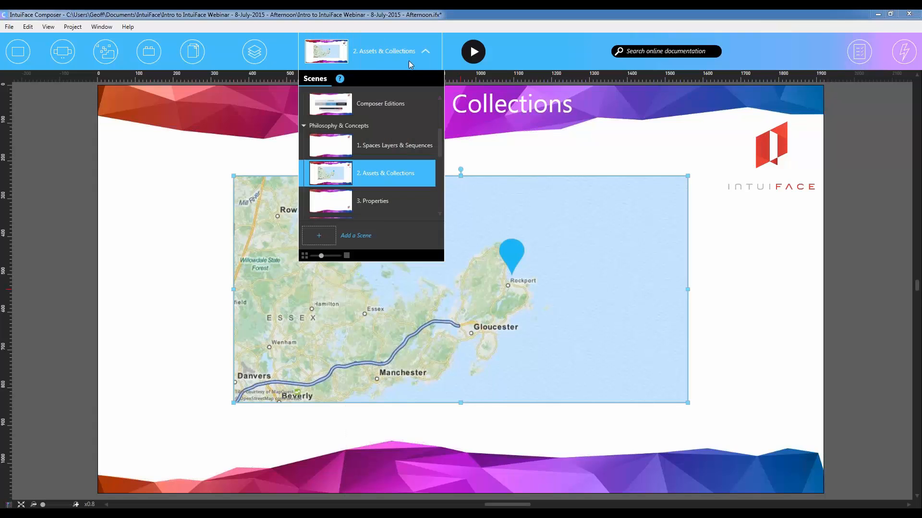
left_click(385, 202)
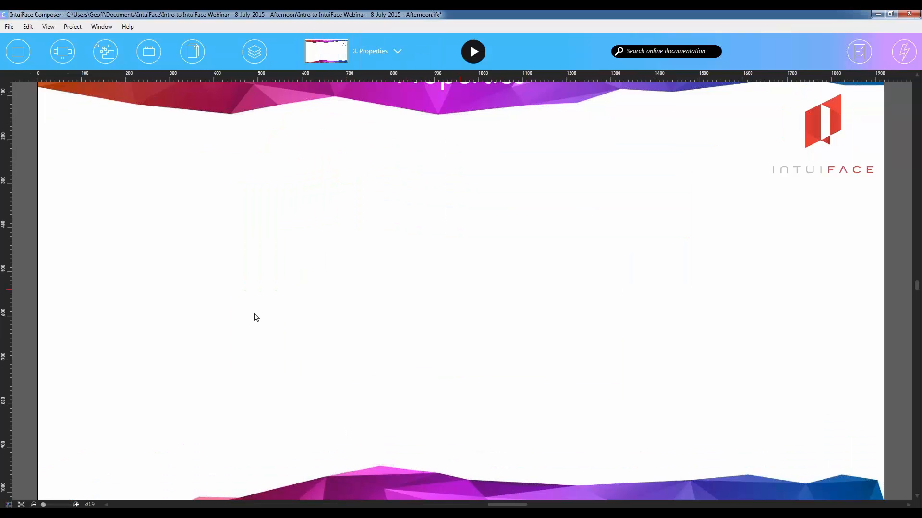
left_click(21, 504)
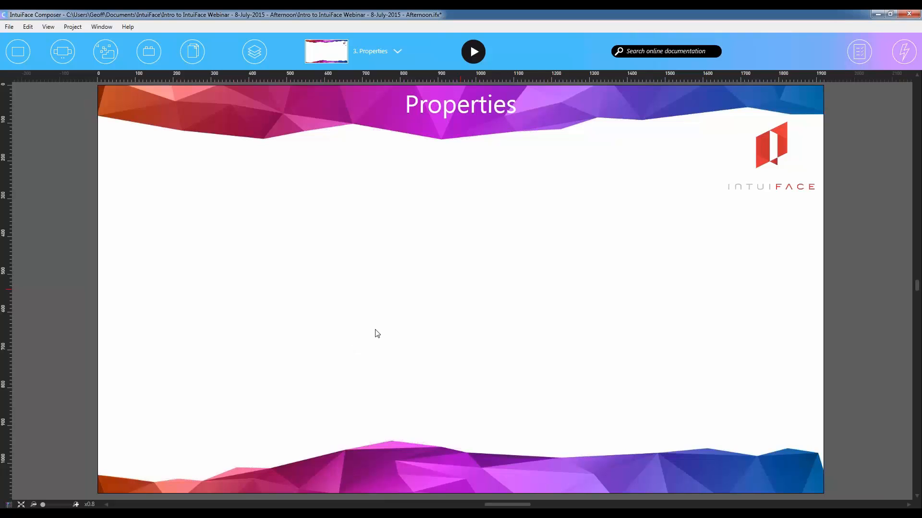
- Put the file browser window away and open the project's Content Library with the scene structure hidden
left_click_drag(921, 235, 473, 195)
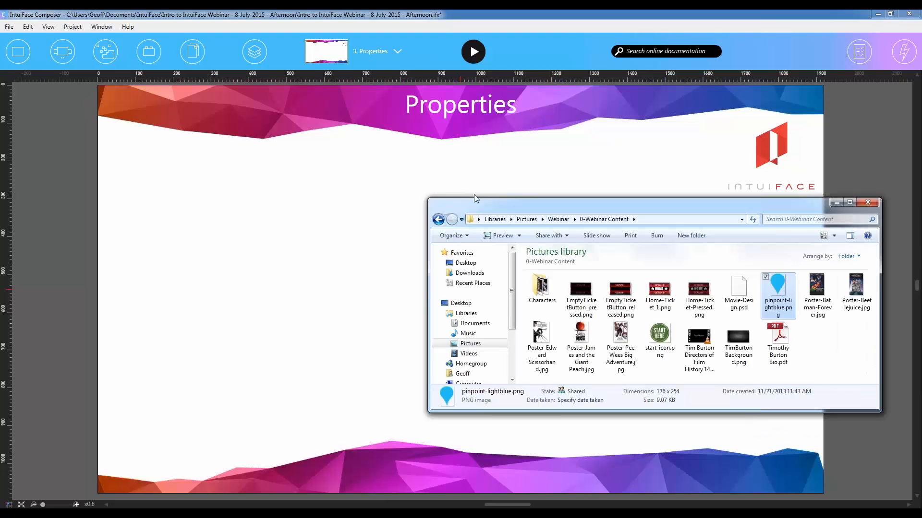
left_click(399, 156)
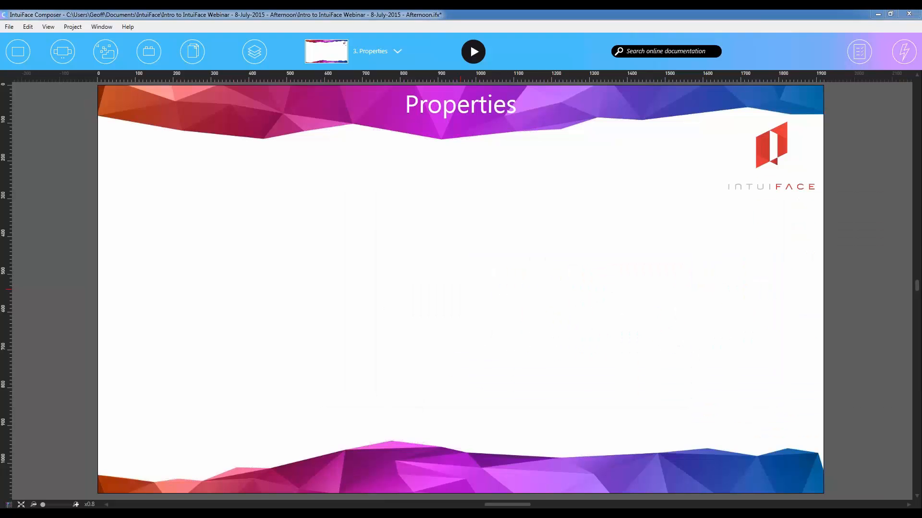
left_click(191, 52)
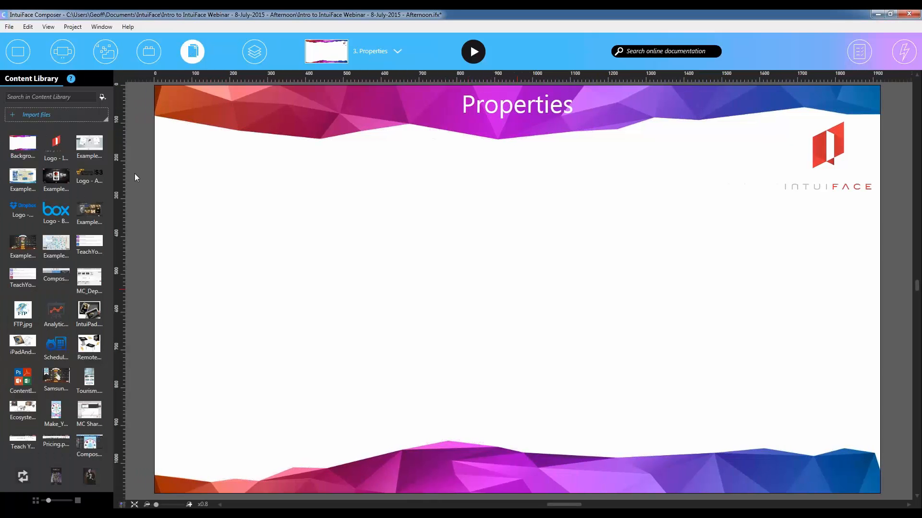
left_click(263, 49)
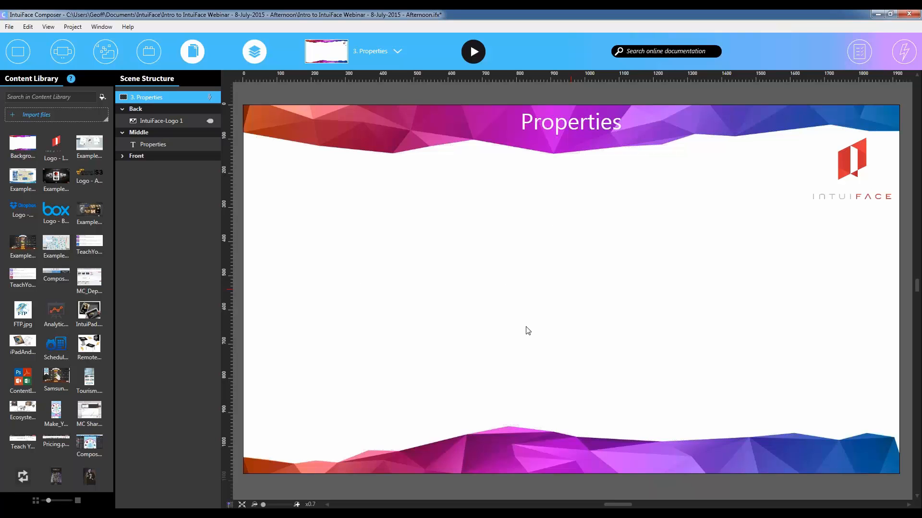
left_click(188, 51)
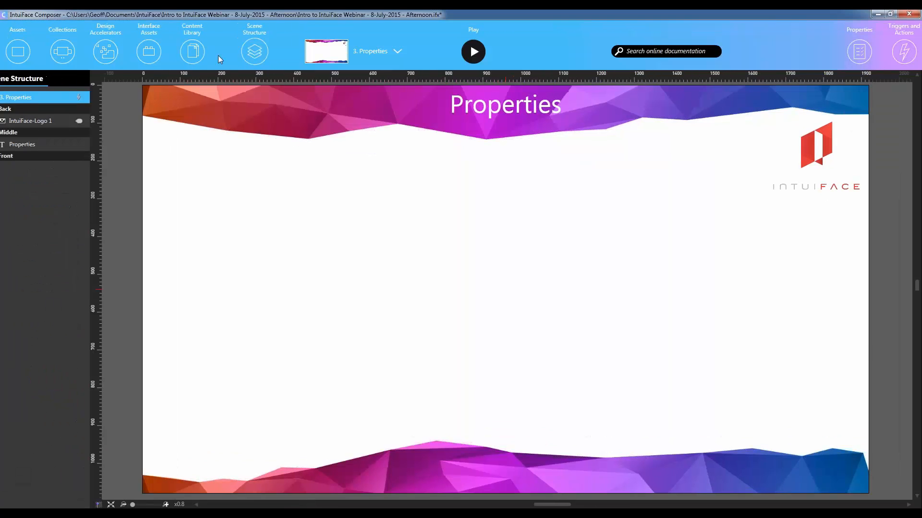
left_click(192, 51)
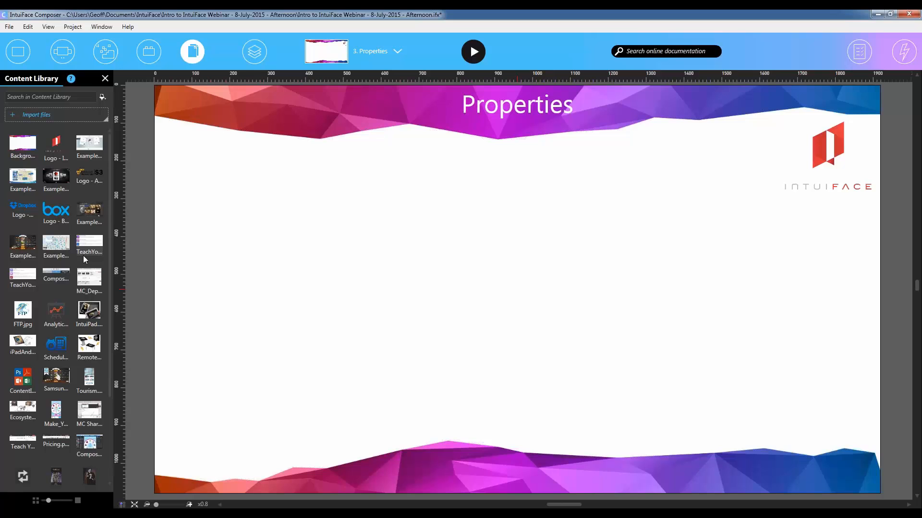
- Insert the five movie poster images from the Content Library into the Properties scene as one collection and move it slightly up and right
mouse_move(83, 257)
scroll(31, 249, "down", 3)
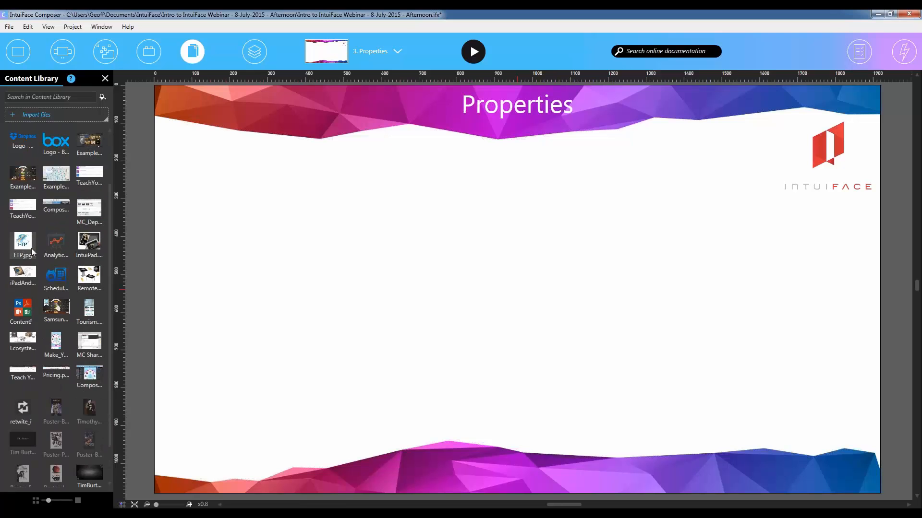
scroll(31, 249, "down", 2)
mouse_move(59, 359)
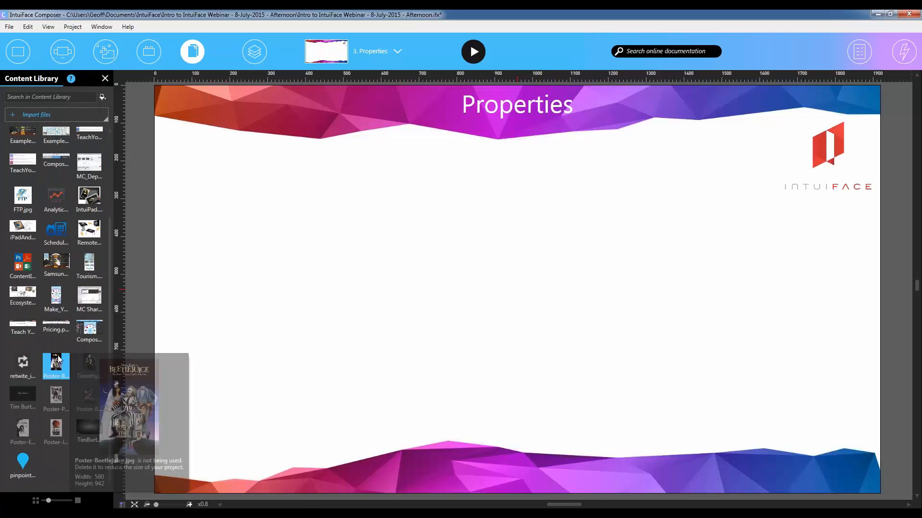
left_click(56, 401, "ctrl")
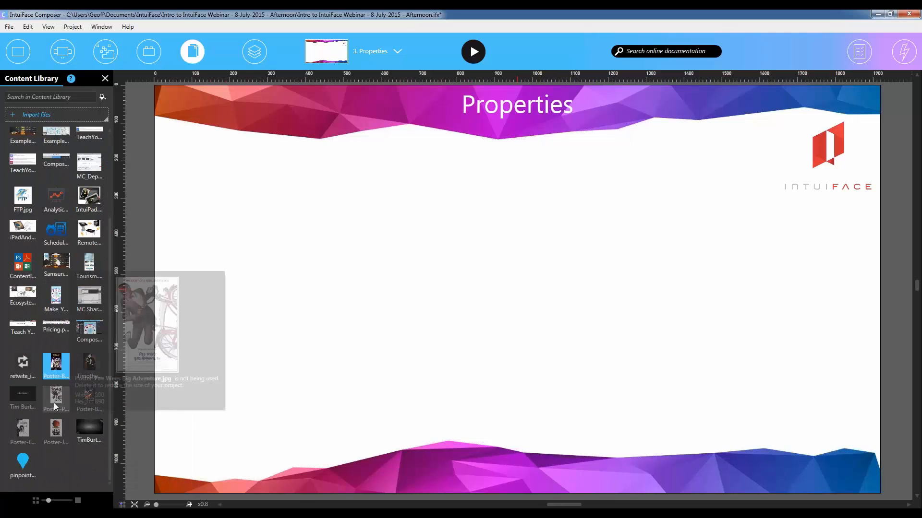
left_click(24, 426, "ctrl")
left_click(59, 434, "ctrl")
left_click_drag(59, 434, 539, 232)
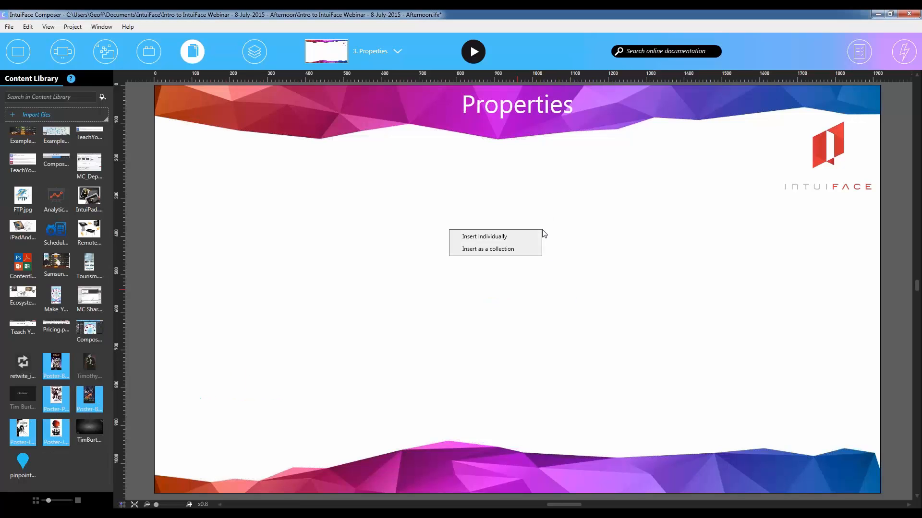
left_click(518, 250)
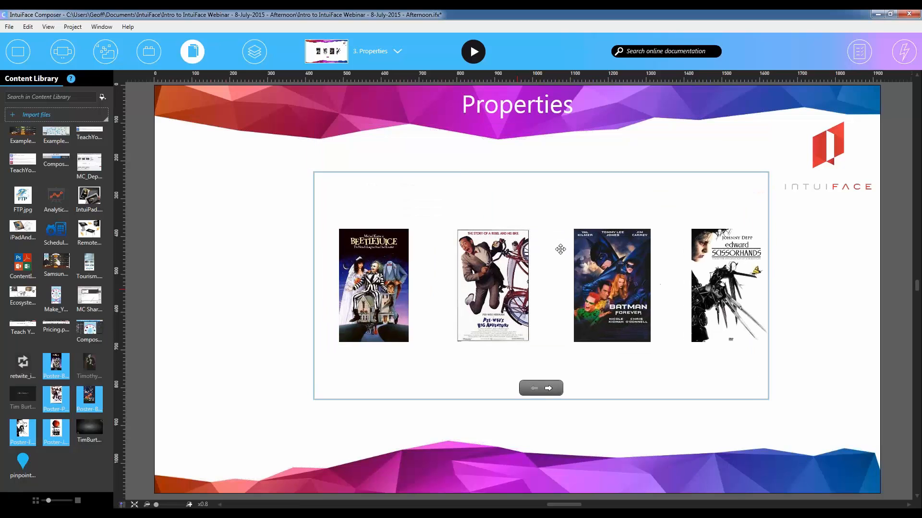
left_click_drag(571, 244, 579, 238)
left_click(229, 370)
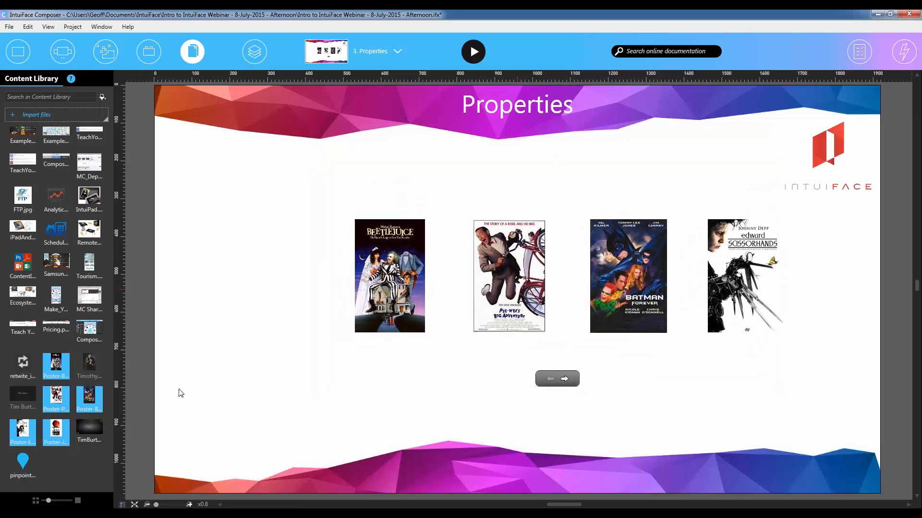
- Add the Timothy Burton Bio document on the scene's left side at about X 250, Y 620, moving the poster collection right to make room
left_click(84, 377)
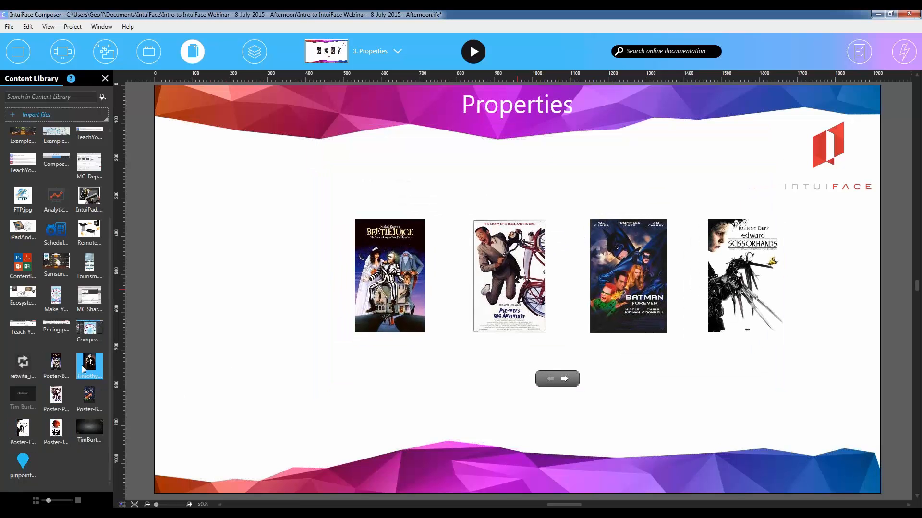
left_click_drag(84, 377, 274, 377)
left_click_drag(466, 247, 546, 290)
left_click_drag(301, 352, 276, 295)
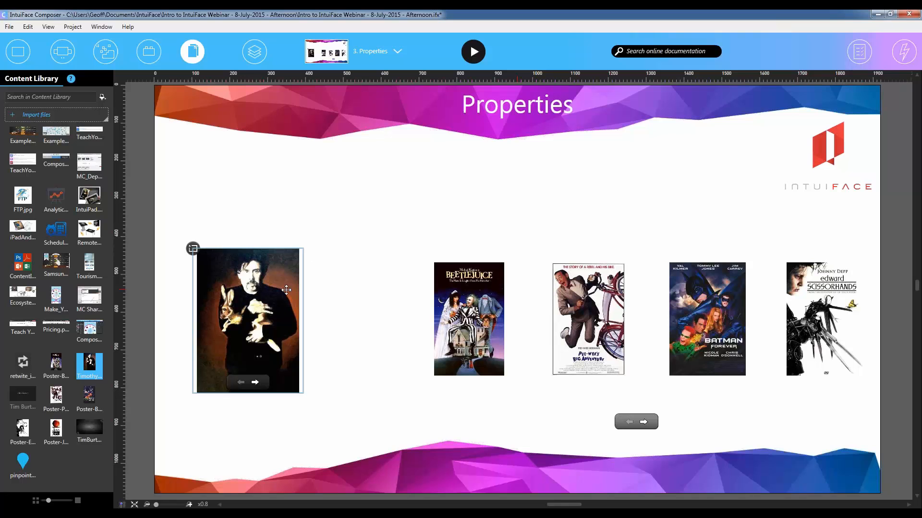
left_click_drag(517, 294, 518, 264)
left_click(312, 425)
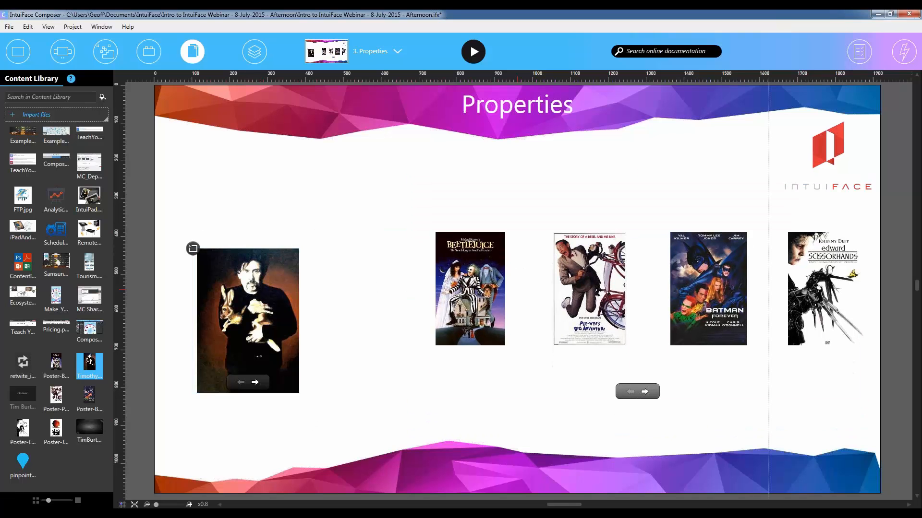
- Show the properties of the Timothy Burton Bio document, with the properties window placed lower over the scene's right side
left_click(857, 54)
left_click_drag(822, 94, 839, 165)
left_click(243, 303)
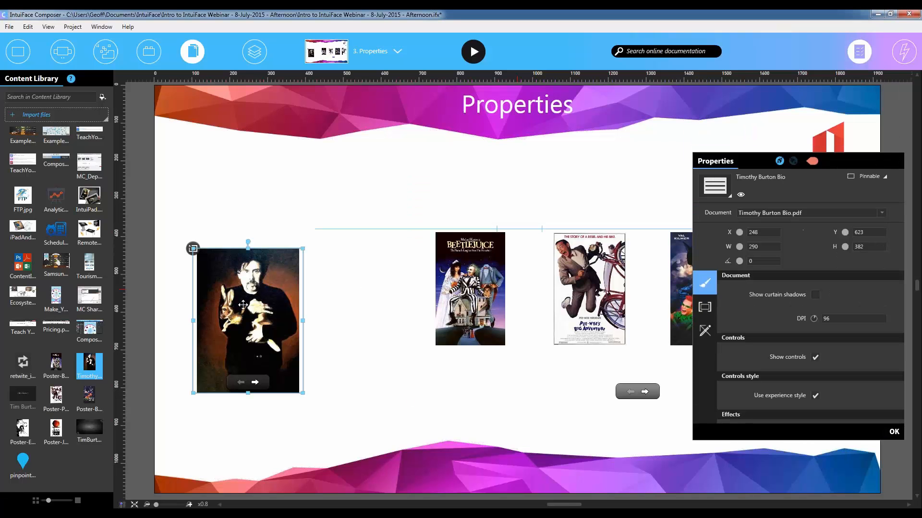
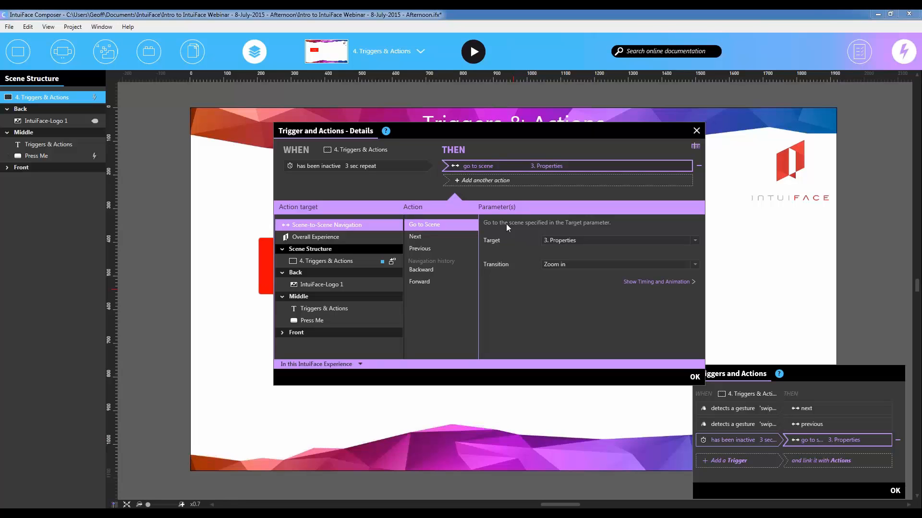
- Review the timing and animation settings of the scene's inactivity trigger action in a widened details window, and close the trigger windows
left_click(673, 284)
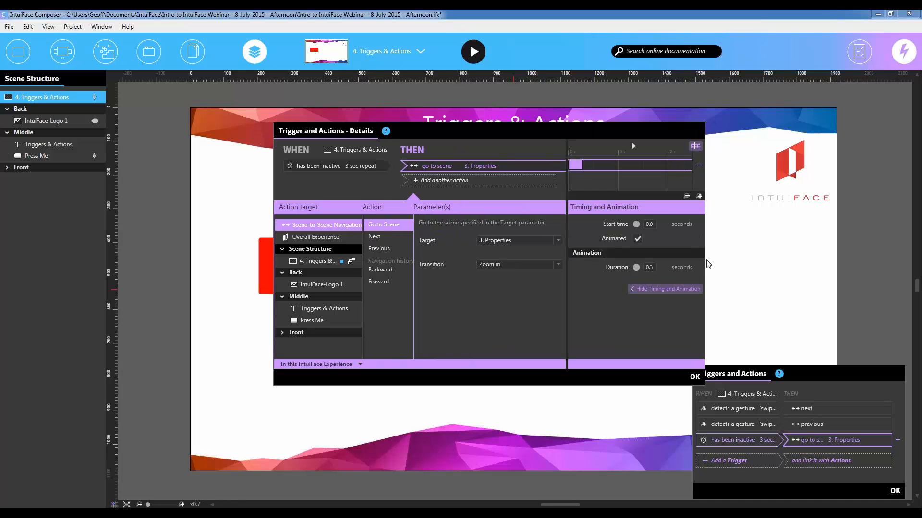
left_click_drag(705, 263, 753, 265)
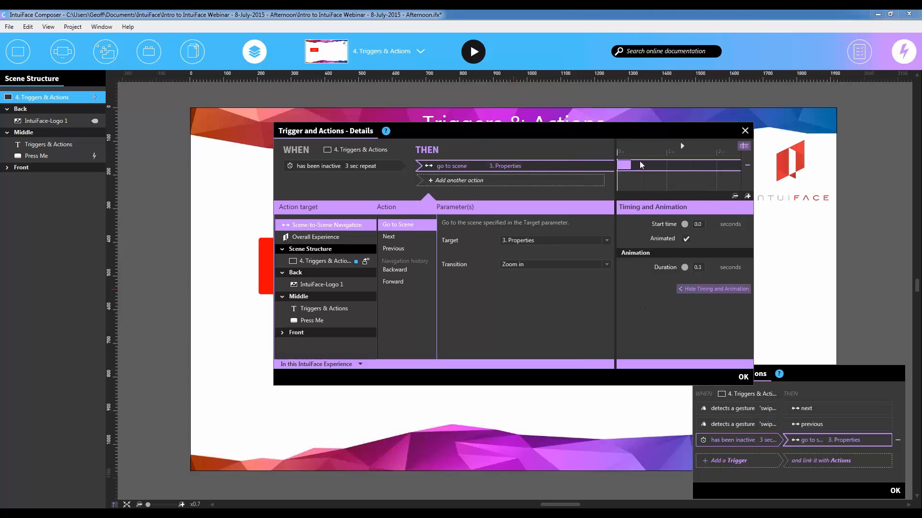
mouse_move(627, 165)
left_mouse_down()
mouse_move(682, 167)
mouse_move(629, 161)
left_mouse_up()
left_click(707, 290)
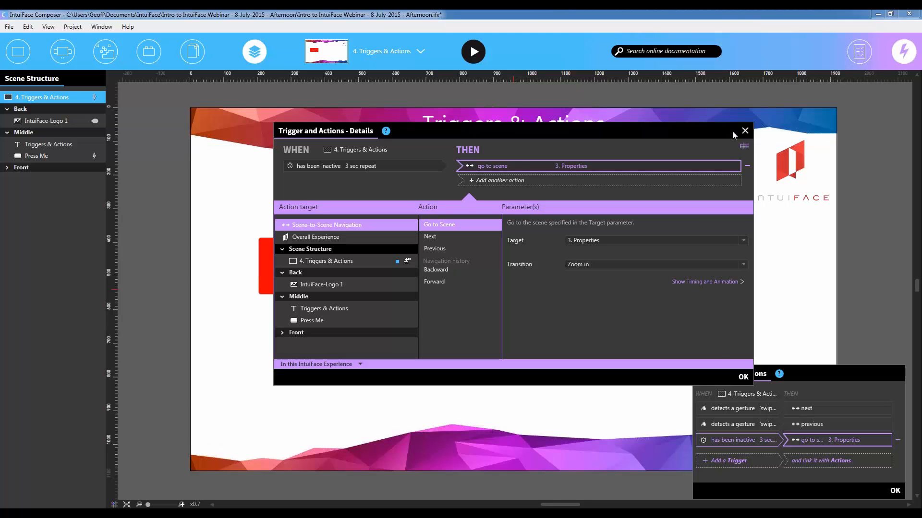
left_click(743, 377)
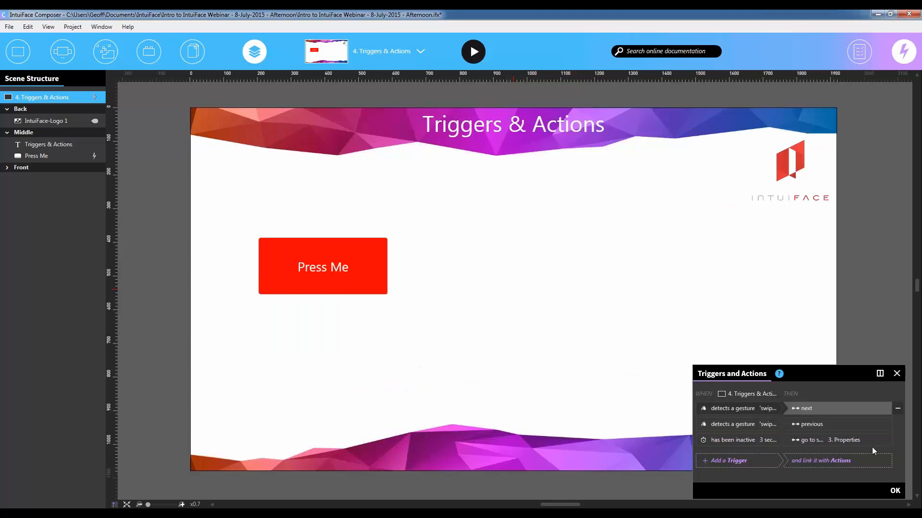
left_click(895, 491)
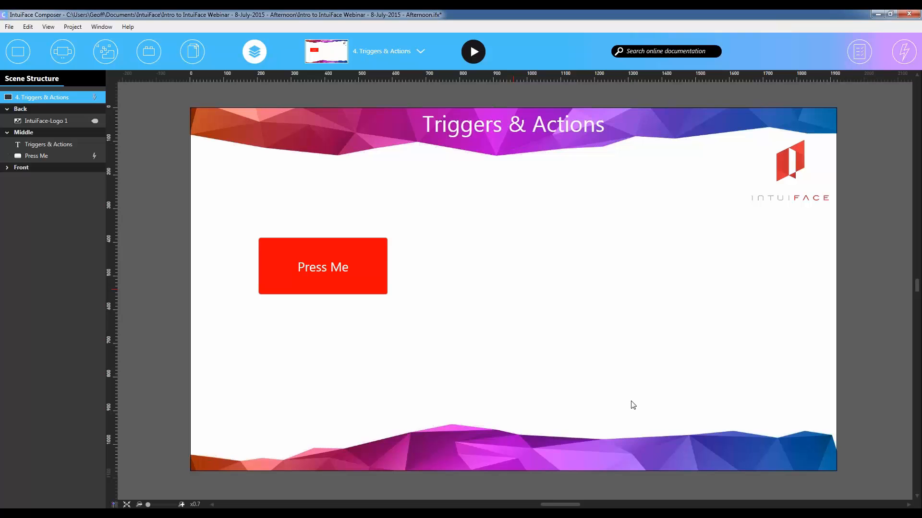
left_click(413, 57)
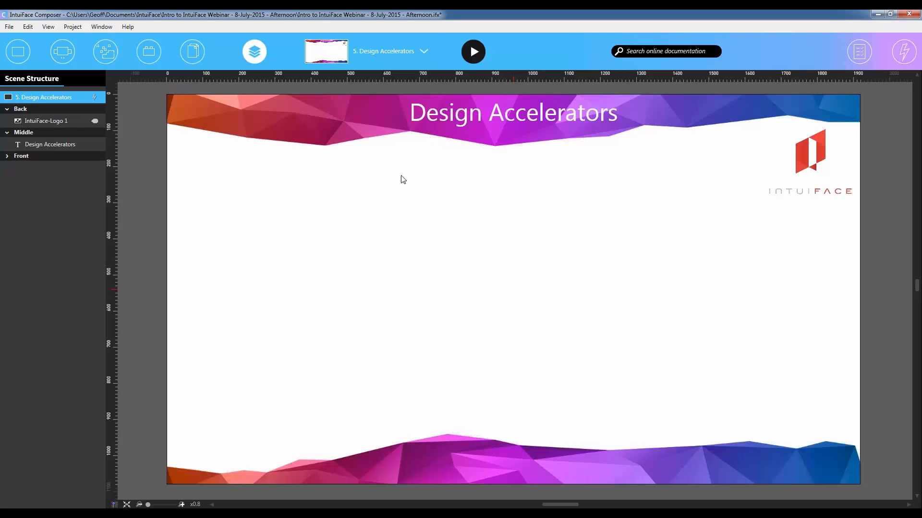
left_click(384, 57)
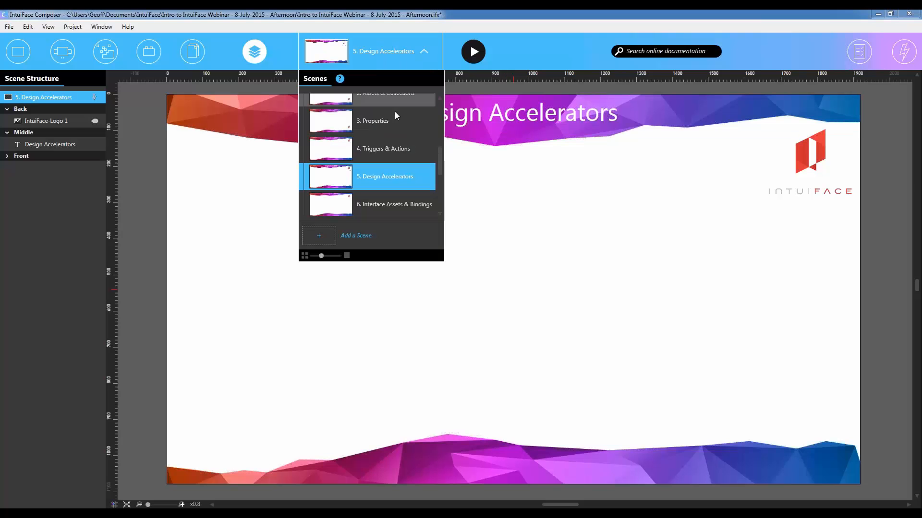
left_click(395, 143)
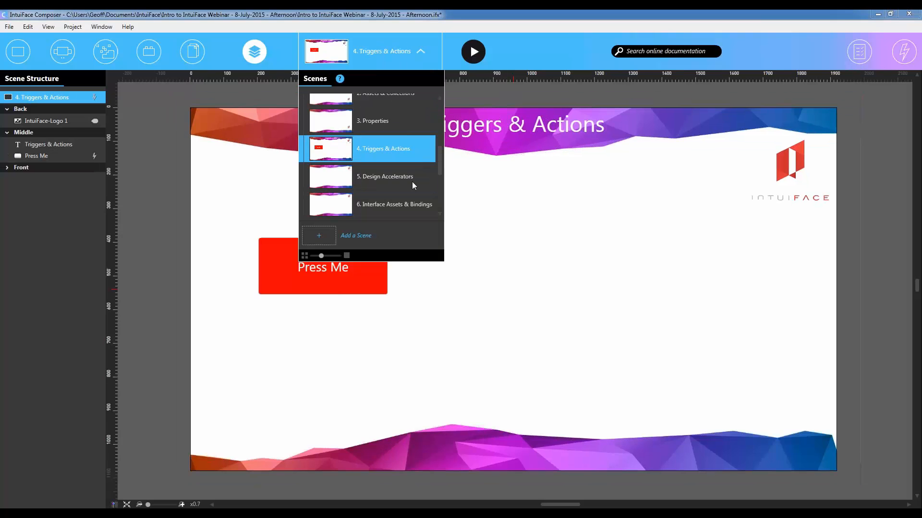
- Insert the Poster-Beetlejuice image from the Content Library into the Triggers & Actions scene, shrinking it and centring it at about X 1151, Y 534
left_click(192, 52)
left_click_drag(59, 367, 110, 360)
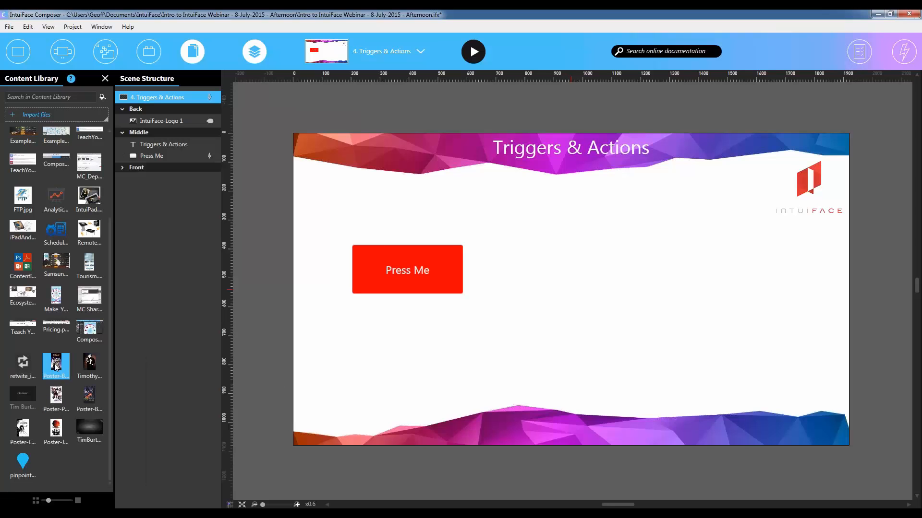
left_click_drag(56, 369, 770, 283)
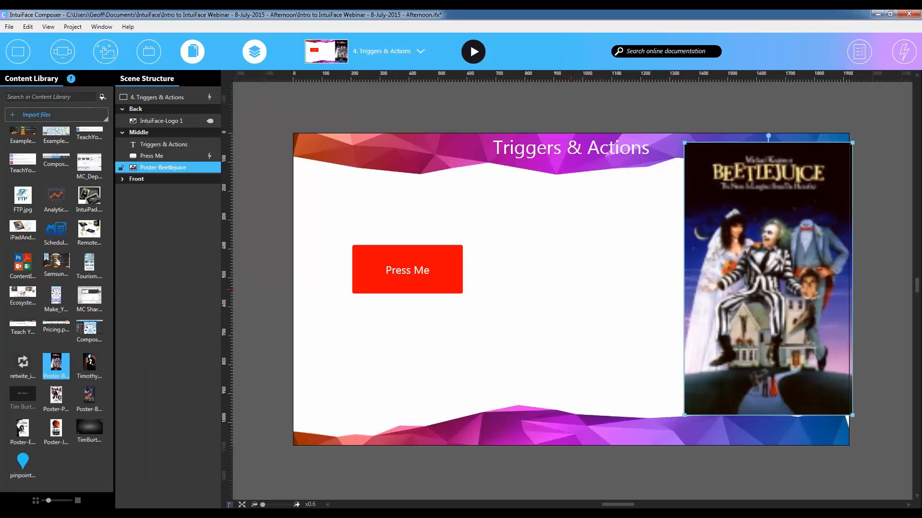
left_click_drag(778, 348, 663, 369)
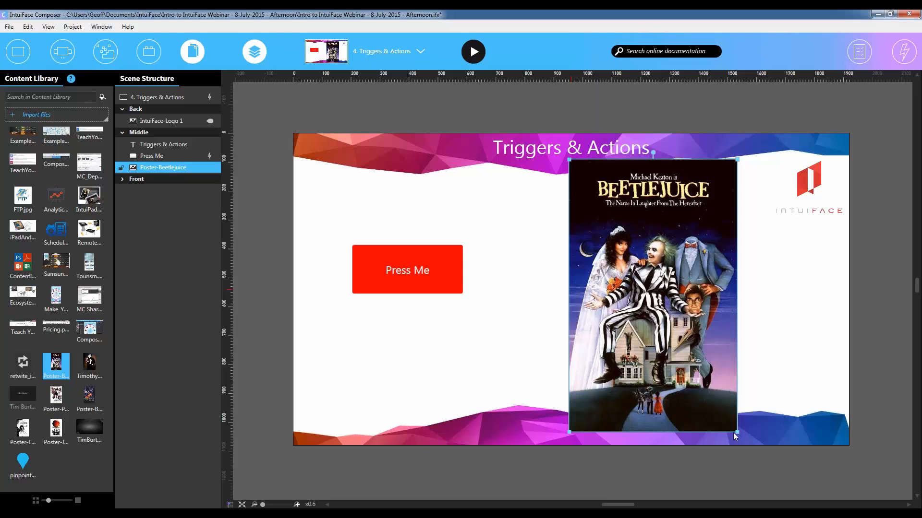
left_click_drag(736, 432, 698, 369)
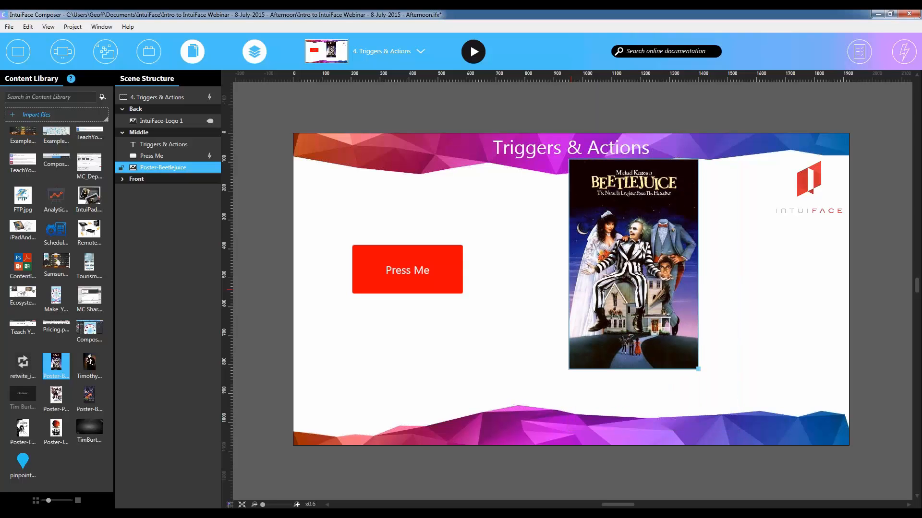
- Add another action to the Press Me button's "is released" trigger, with Poster-Beetlejuice as its target
left_click(366, 268)
left_click(894, 58)
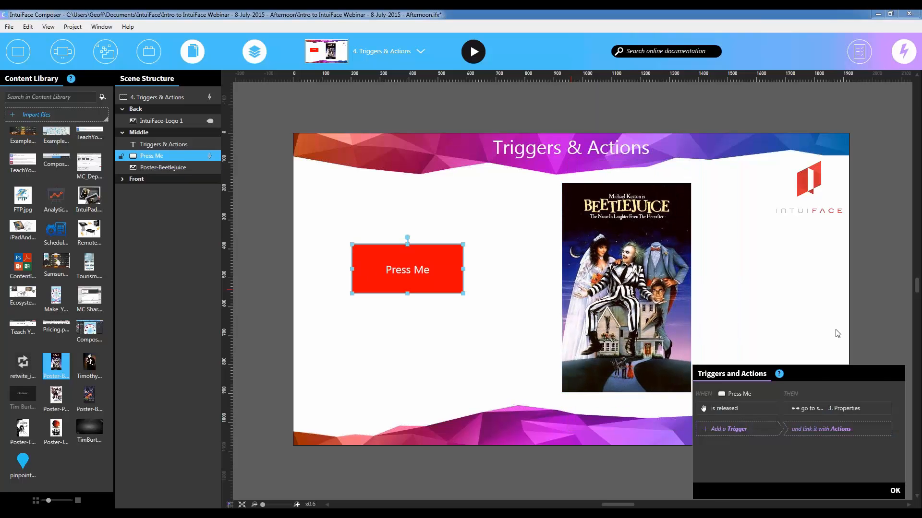
left_click(745, 408)
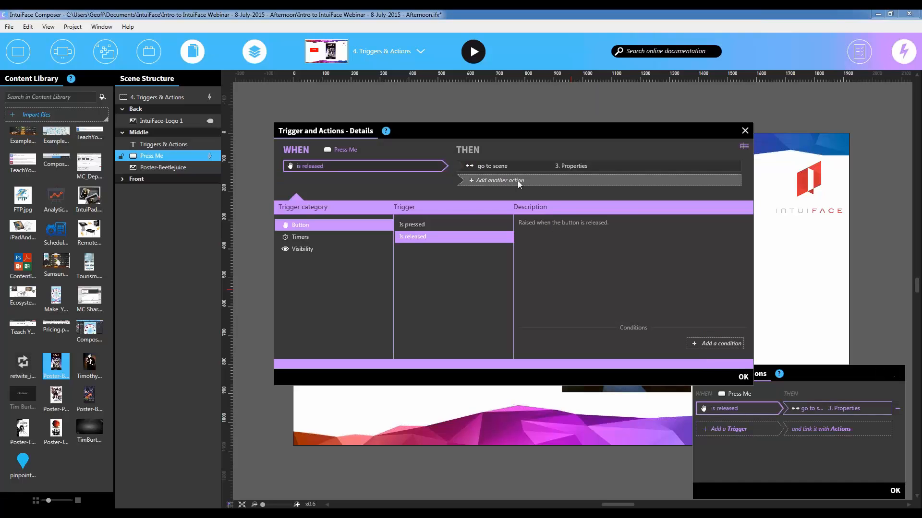
left_click(514, 181)
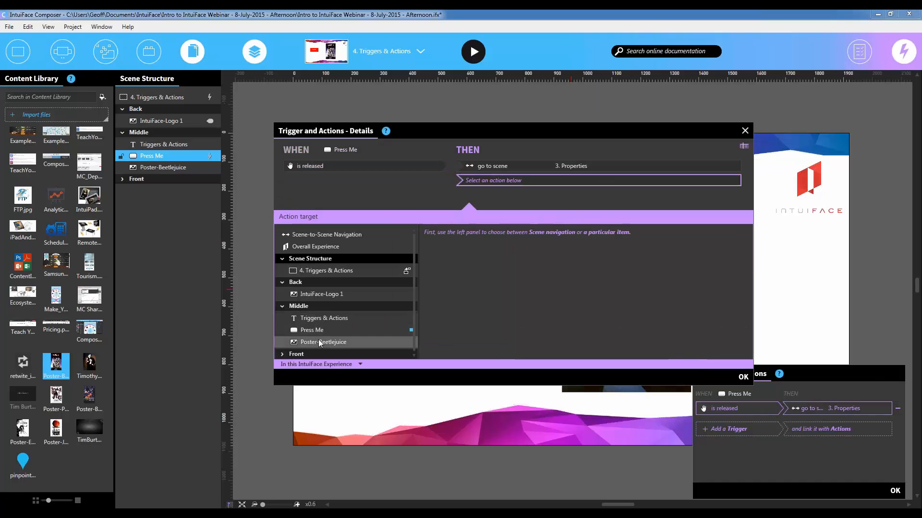
left_click(347, 341)
- Browse the available action categories and set the new Poster-Beetlejuice action to Show at location under Visibility & Effects
left_click(445, 259)
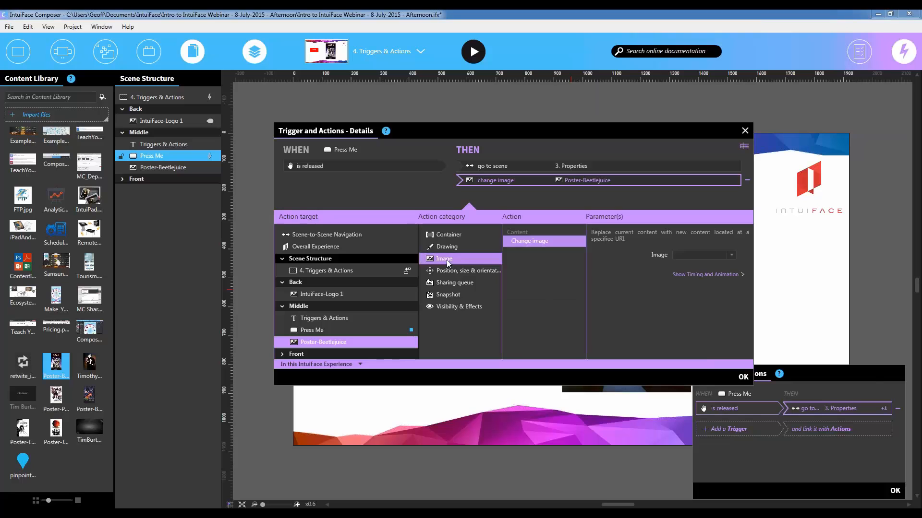
left_click(454, 308)
left_click(456, 296)
left_click(459, 258)
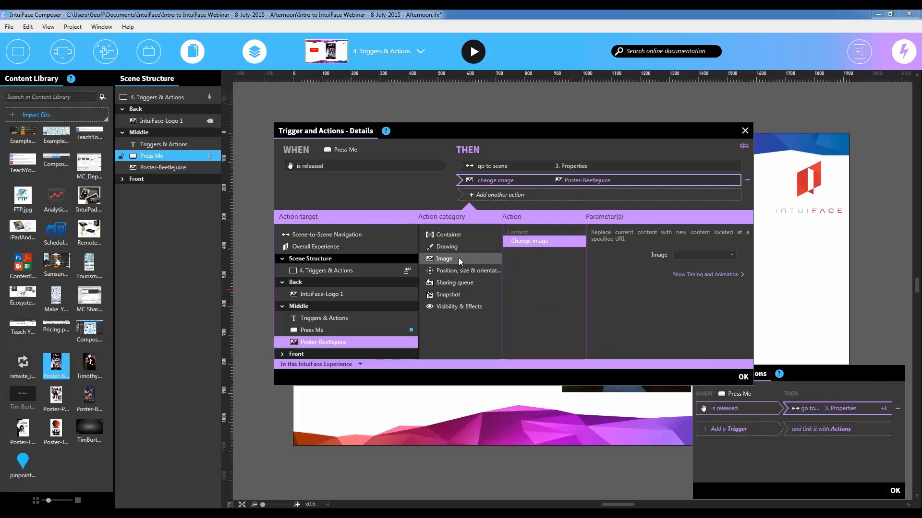
left_click(479, 309)
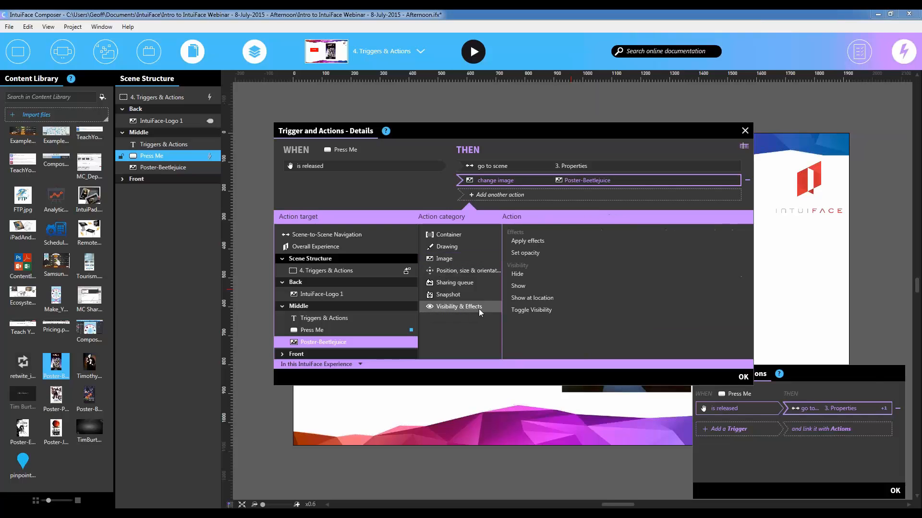
left_click(550, 299)
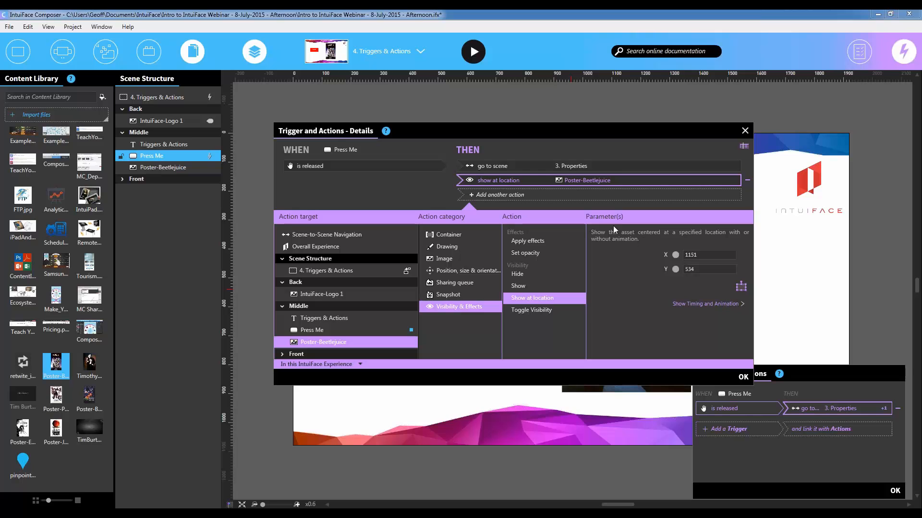
- Show the timing and animation settings of the Show at location action, and close both trigger windows
left_click(701, 304)
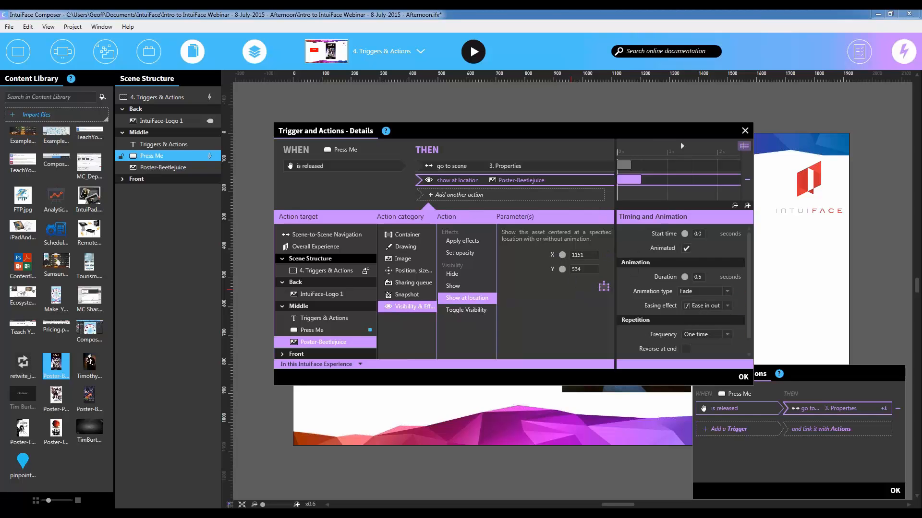
left_click(744, 131)
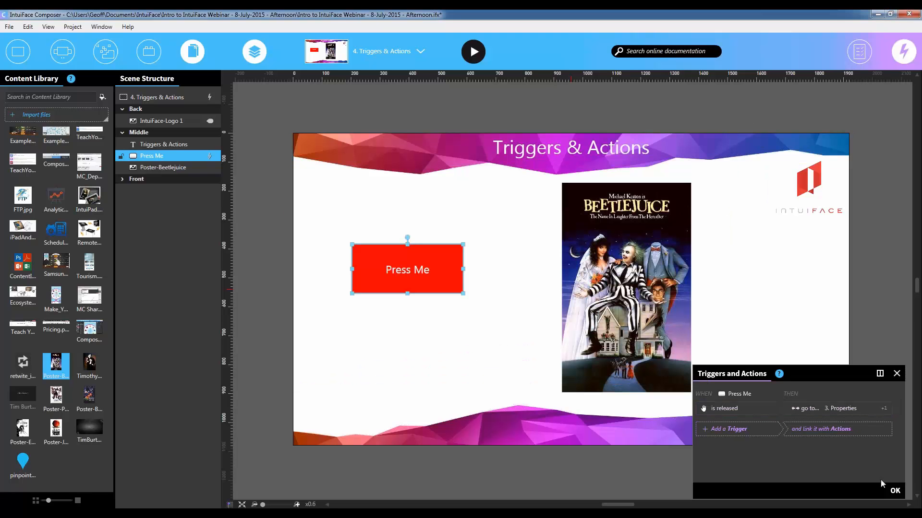
left_click(894, 490)
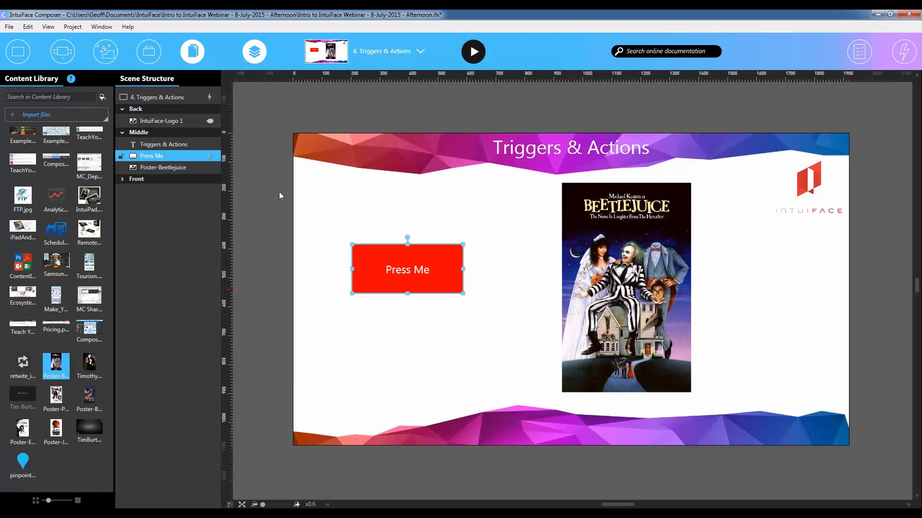
- Hide the Content Library and Scene Structure, and switch to the 5. Design Accelerators scene
left_click(237, 53)
left_click(384, 51)
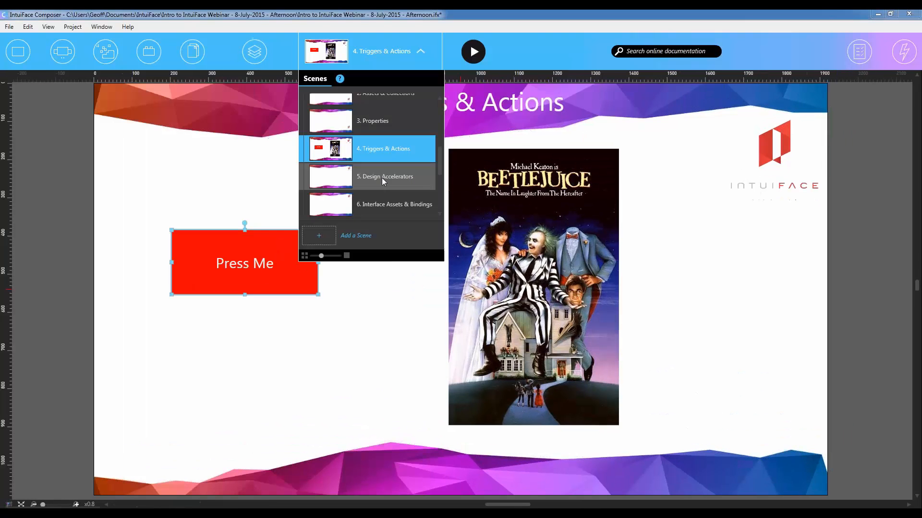
left_click(382, 176)
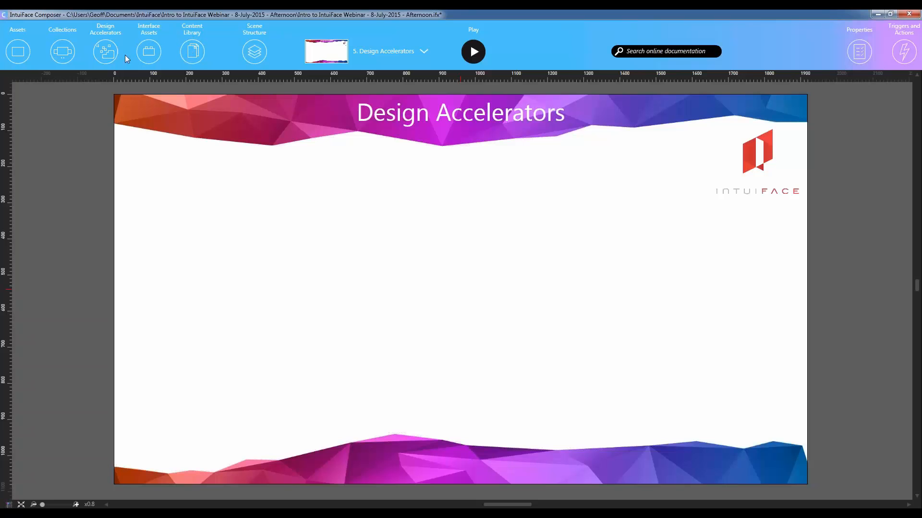
- Look through the Design Accelerators library, including the additional downloadable bundles and the Buttons - IntuiFace Style - Round category
left_click(106, 52)
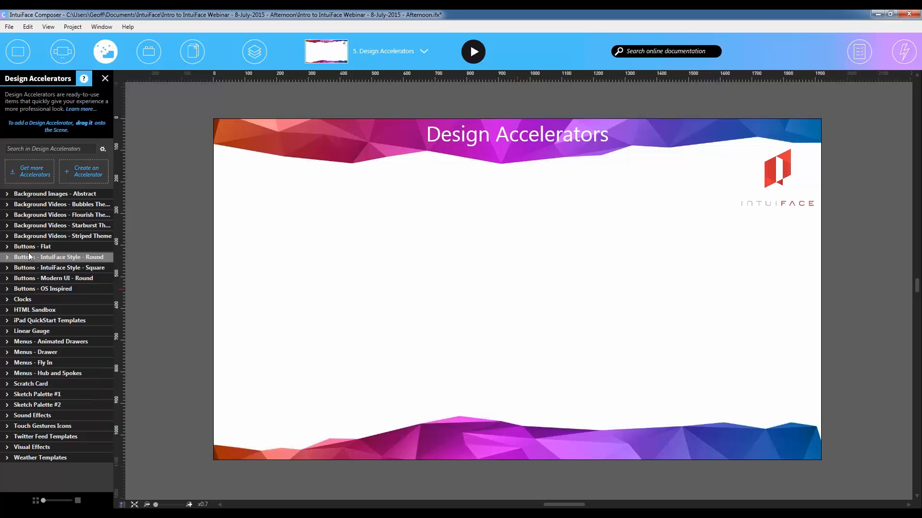
left_click(25, 174)
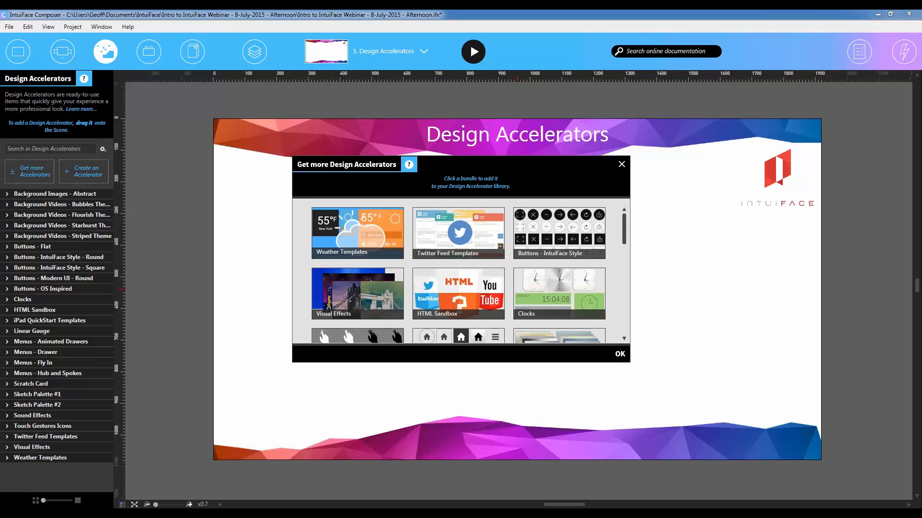
mouse_move(626, 237)
left_mouse_down()
mouse_move(628, 336)
mouse_move(626, 235)
left_mouse_up()
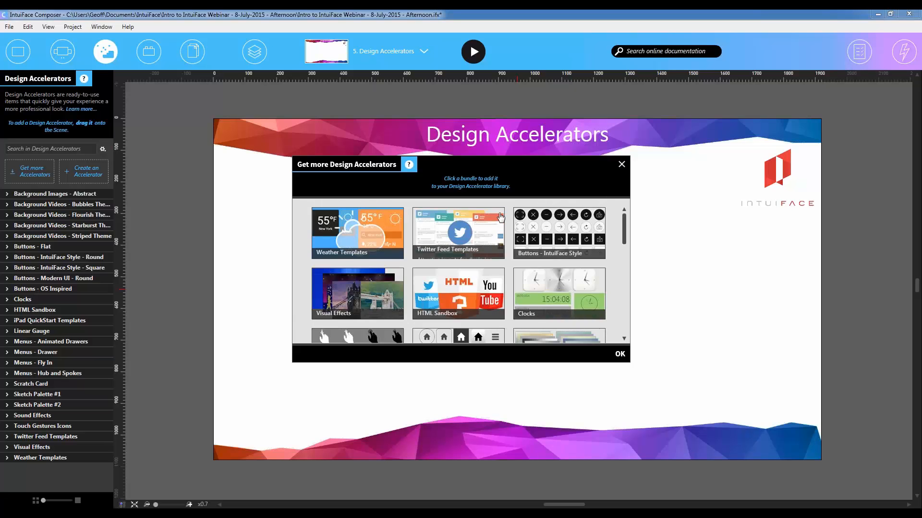
left_click(257, 215)
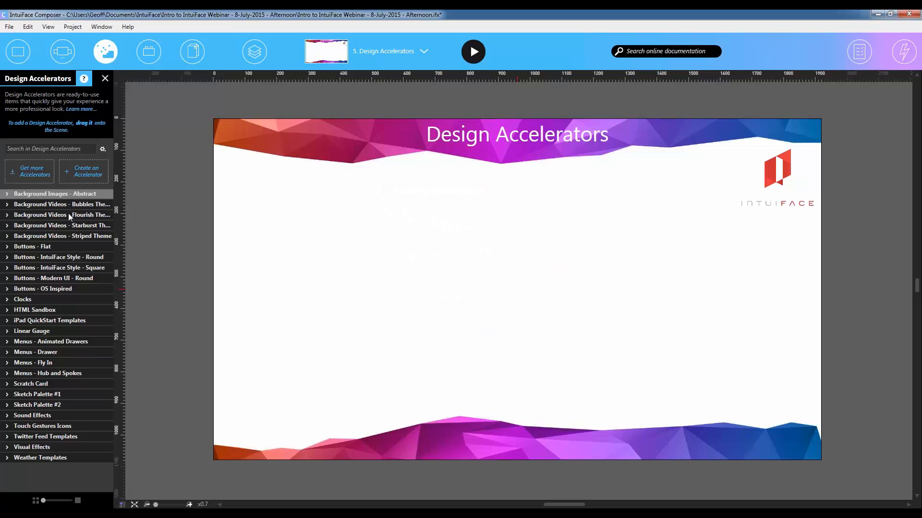
left_click(8, 262)
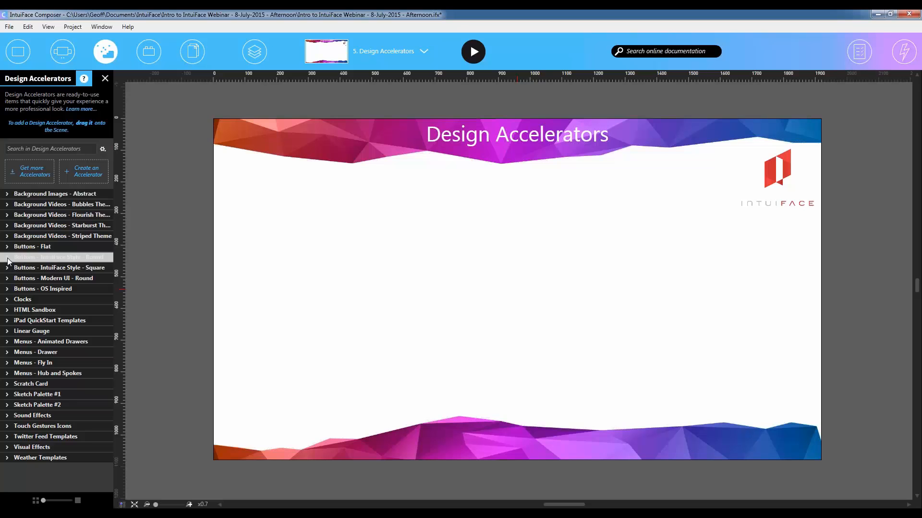
left_click(8, 261)
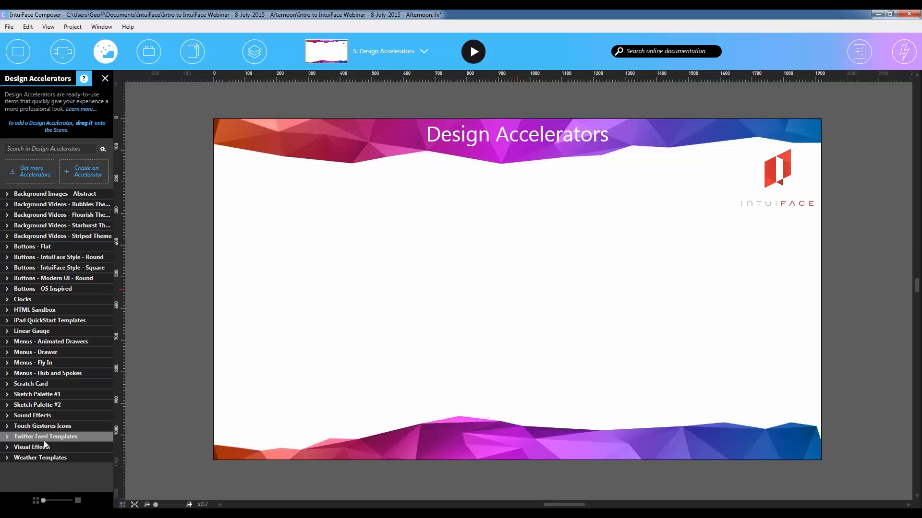
- Add a black tapping-hand icon from Touch Gestures Icons slightly left of the scene's centre, and preview the scene in play mode
left_click(8, 428)
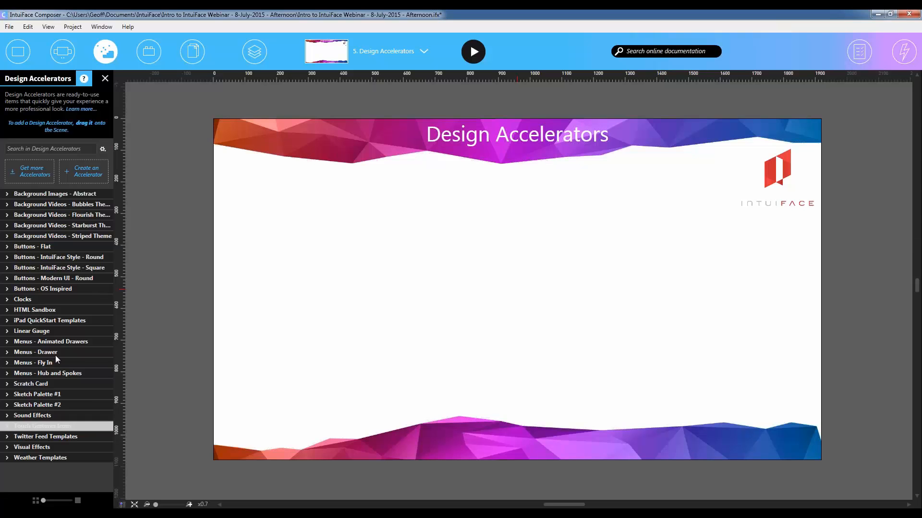
scroll(48, 373, "down", 7)
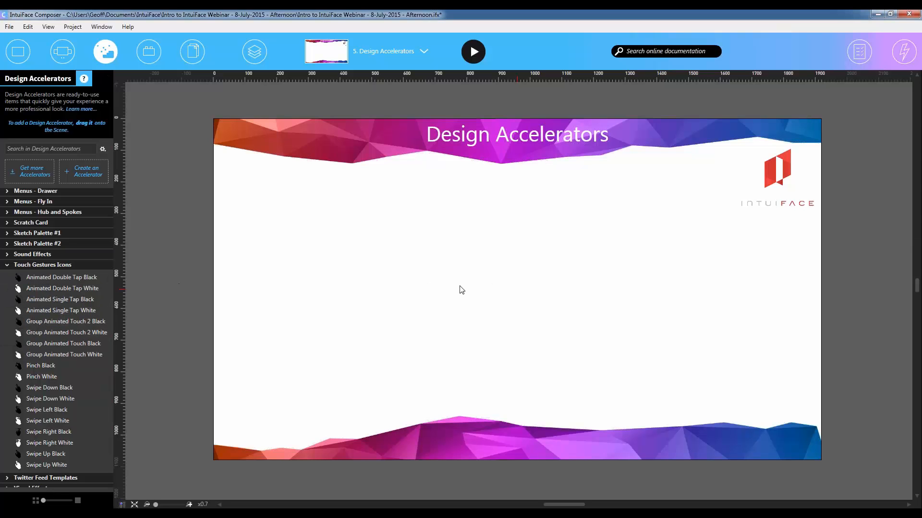
left_click(597, 292)
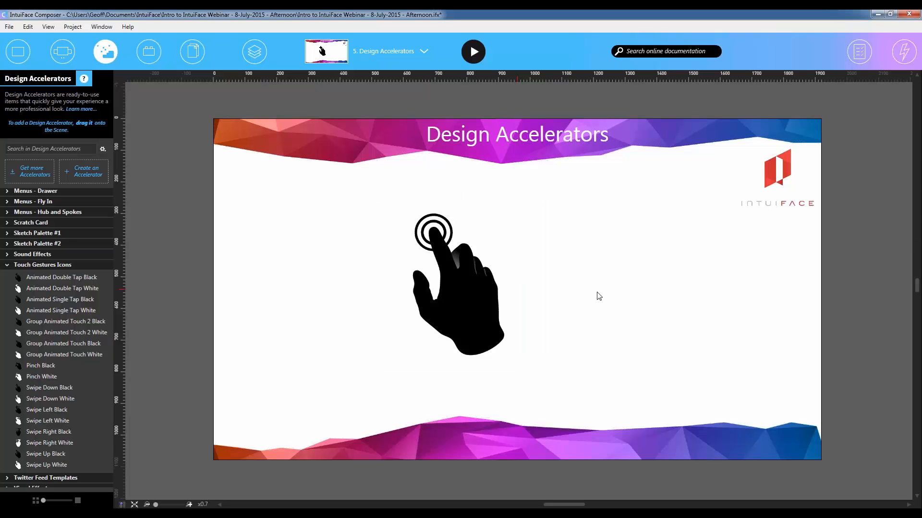
left_click(473, 51)
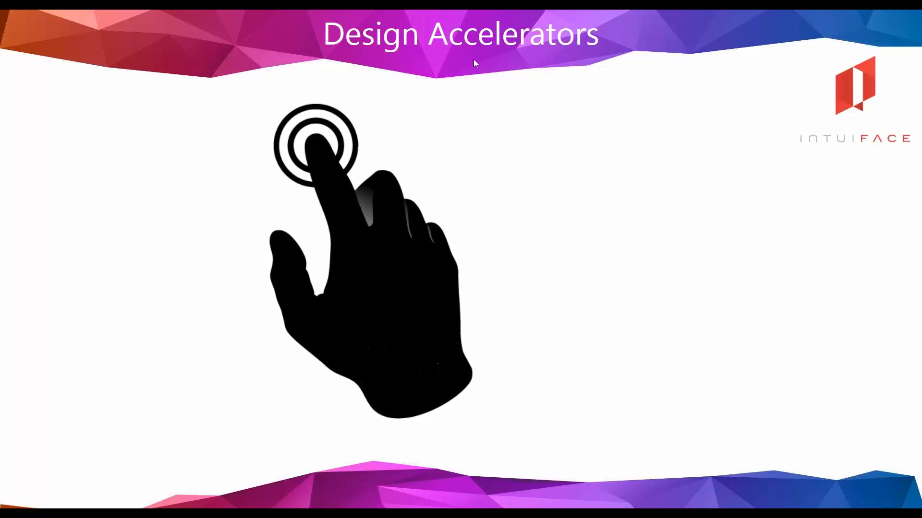
key("Escape")
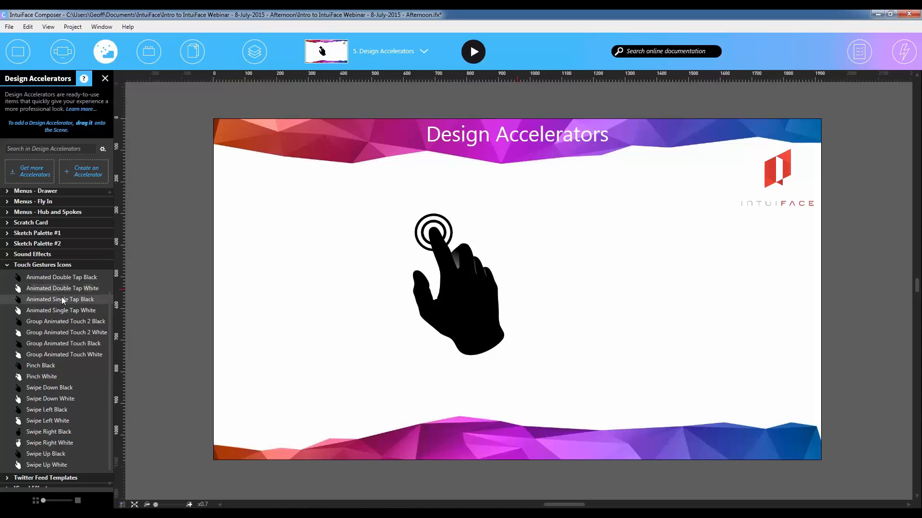
- Show the triggers and actions of the black tapping-hand icon, close their window, and collapse the Touch Gestures Icons category
left_click_drag(62, 299, 468, 309)
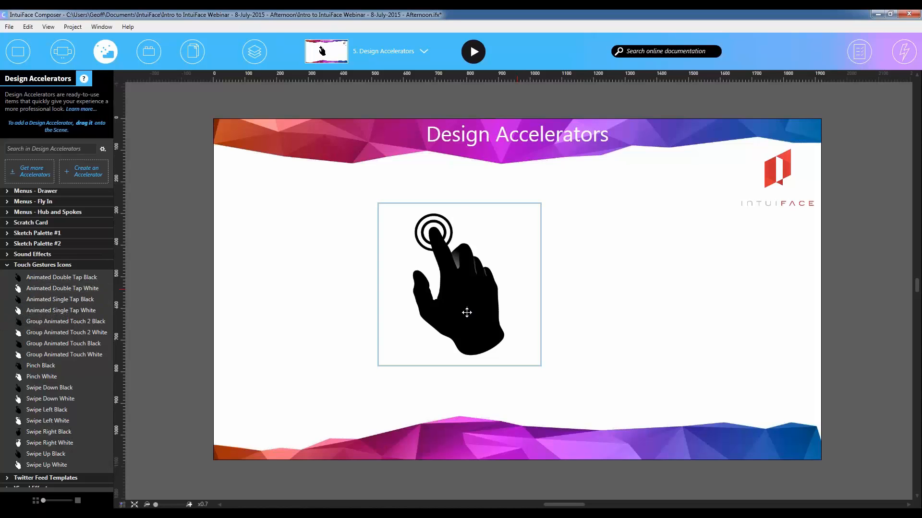
left_click(904, 51)
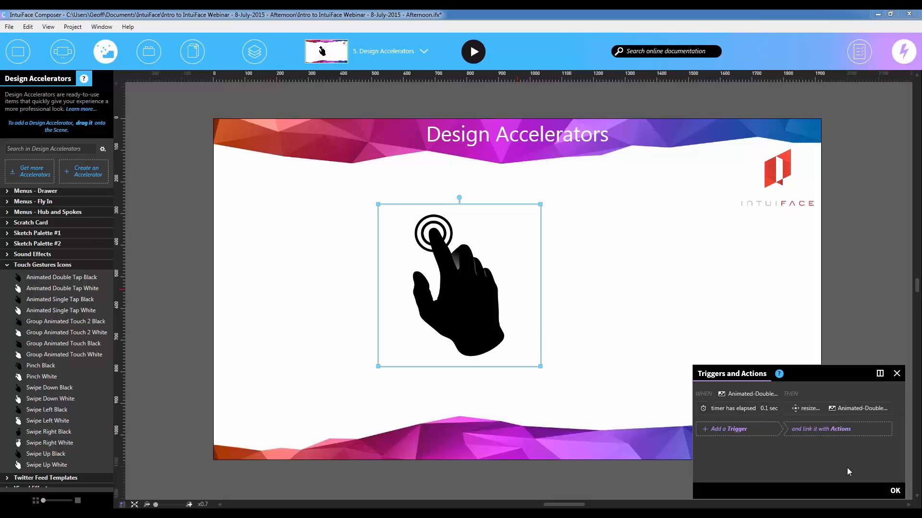
left_click(895, 490)
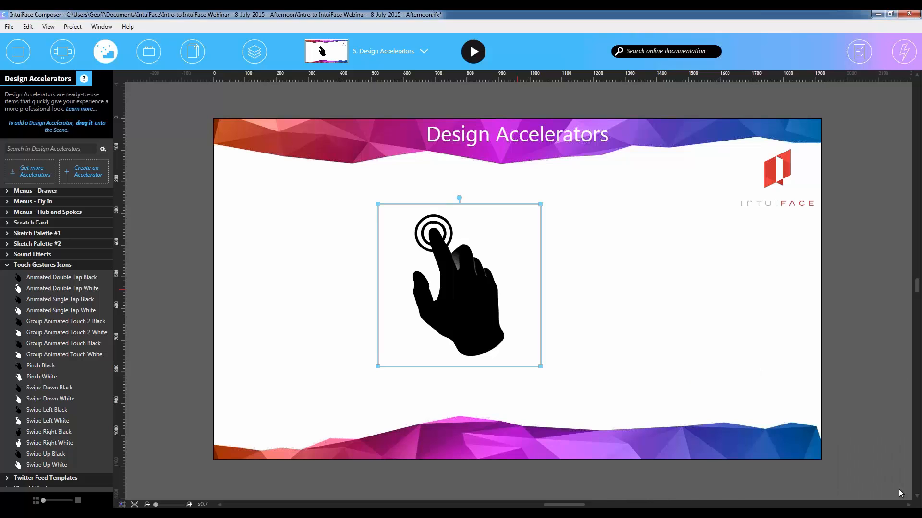
left_click(7, 266)
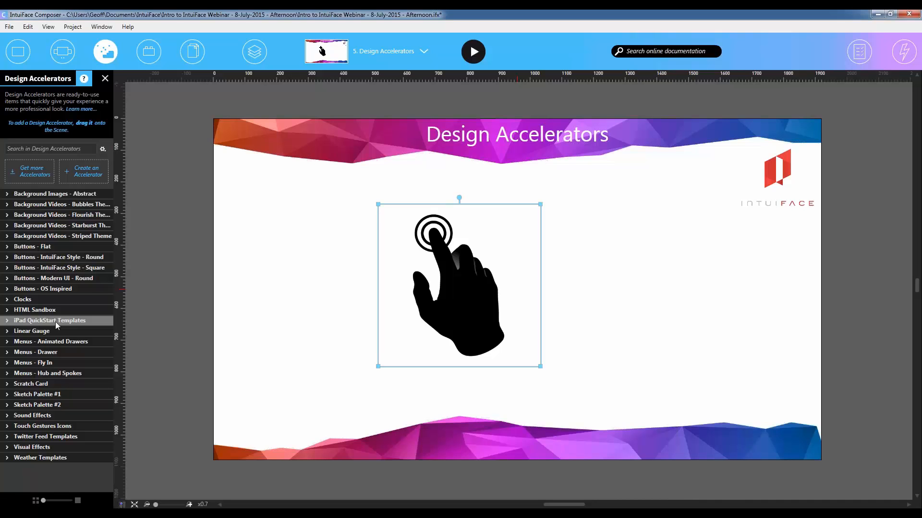
- Switch to the 6. Interface Assets & Bindings scene, and replace the Design Accelerators library with the Interface Assets library
left_click(310, 190)
left_click(413, 52)
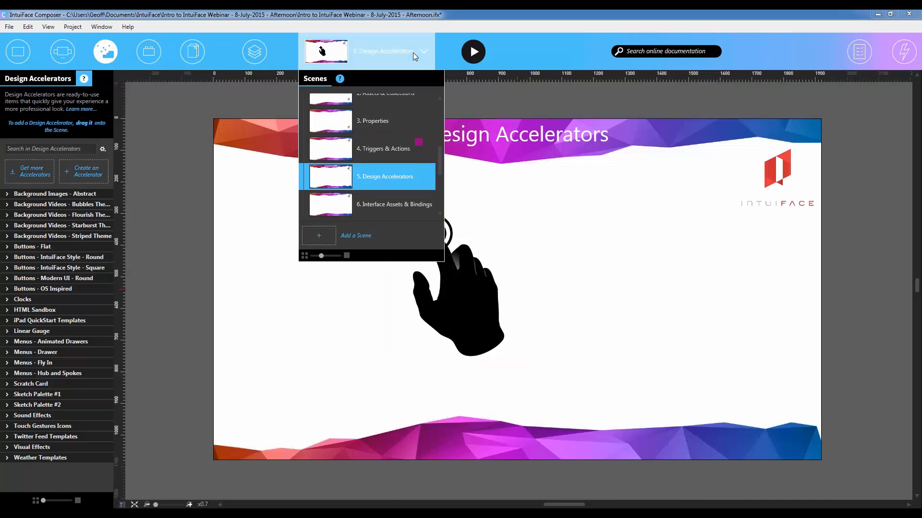
left_click(389, 206)
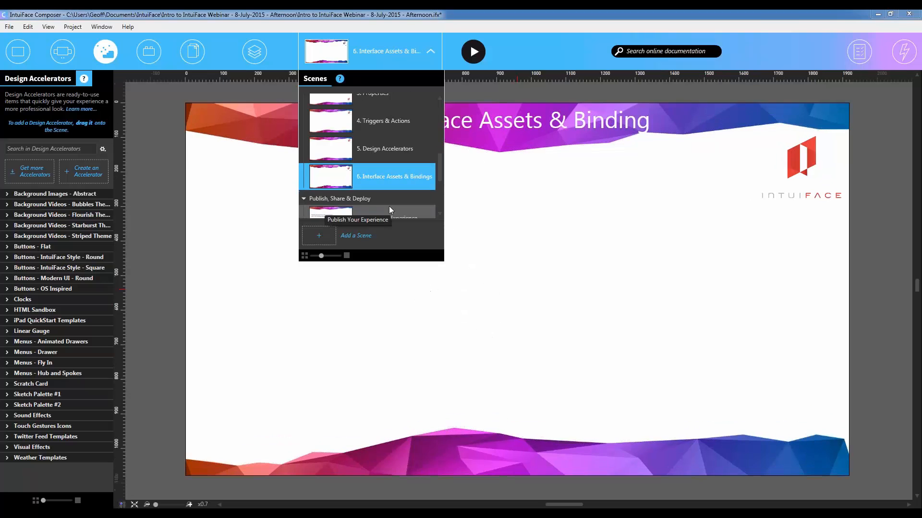
left_click(499, 336)
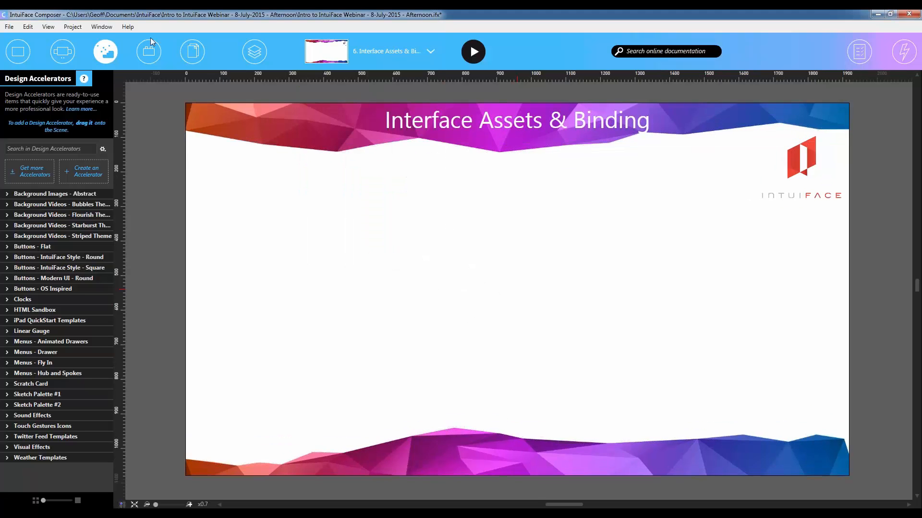
left_click(107, 52)
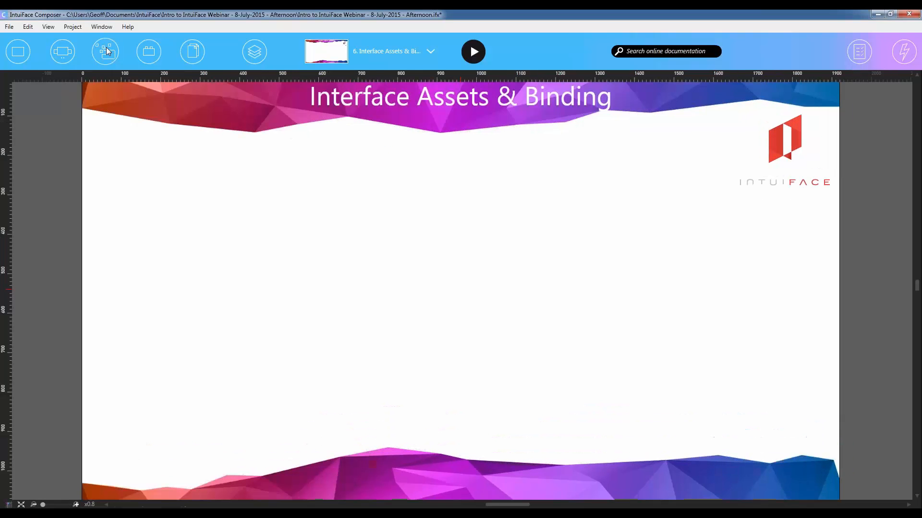
left_click(147, 52)
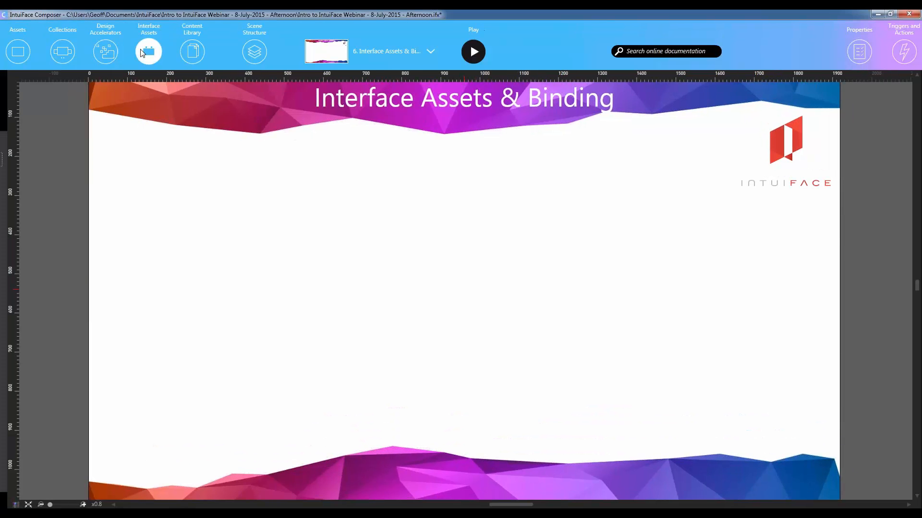